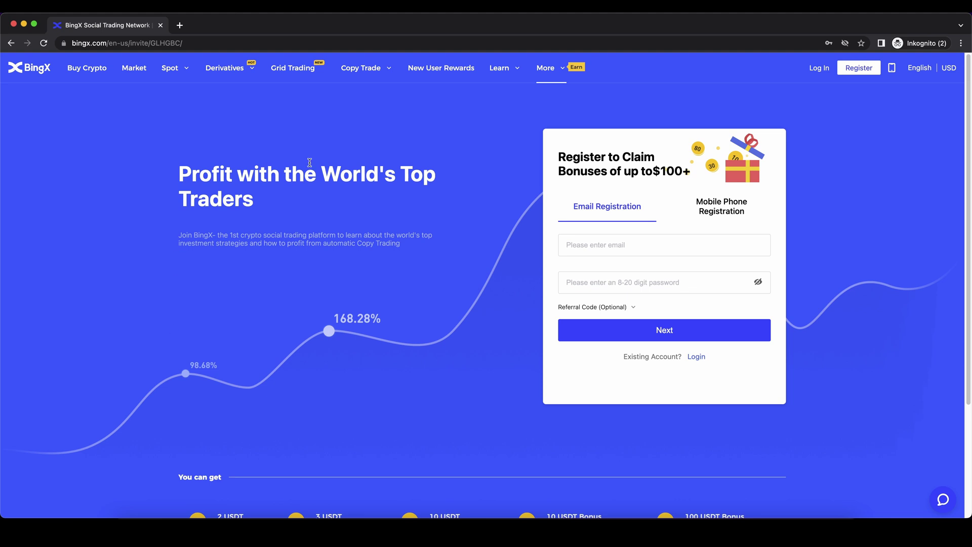
# Review the USDT bonus tiers and their conditions listed below the registration form
pyautogui.scroll(-3, 433, 212)
pyautogui.scroll(-3, 433, 213)
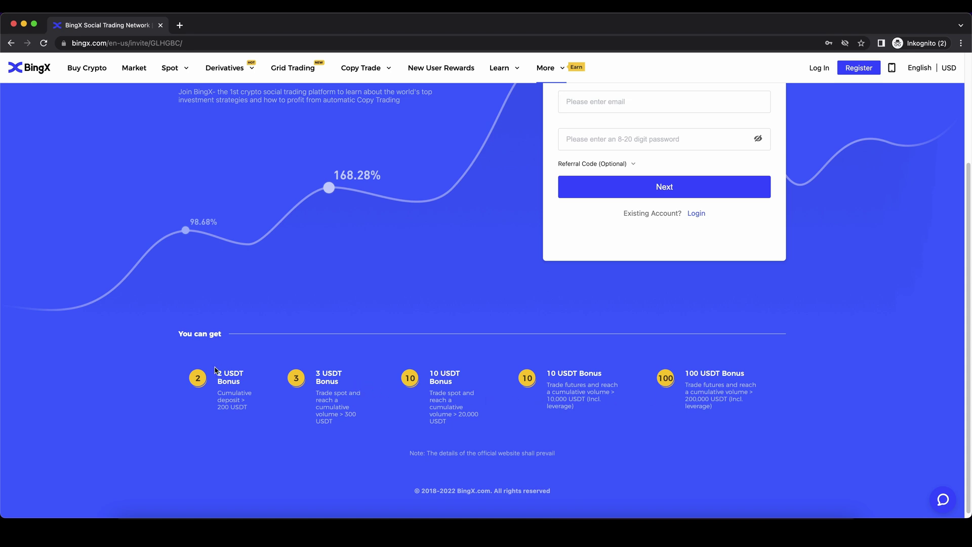
pyautogui.moveTo(215, 369); pyautogui.dragTo(767, 395)
pyautogui.click(767, 395)
pyautogui.scroll(5, 734, 398)
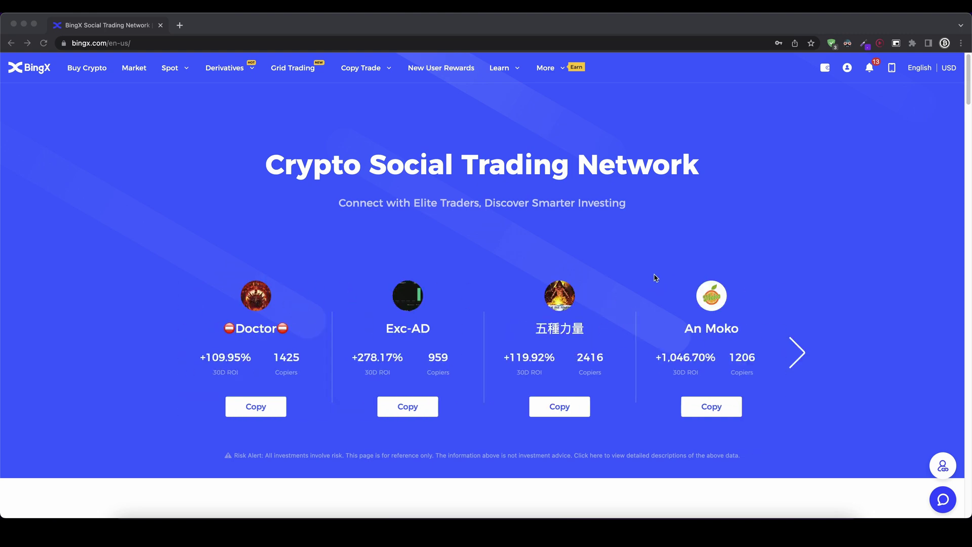
# Open the crypto purchase page, browse the ETH and BTC options, and choose USDT as the coin to buy
pyautogui.click(84, 71)
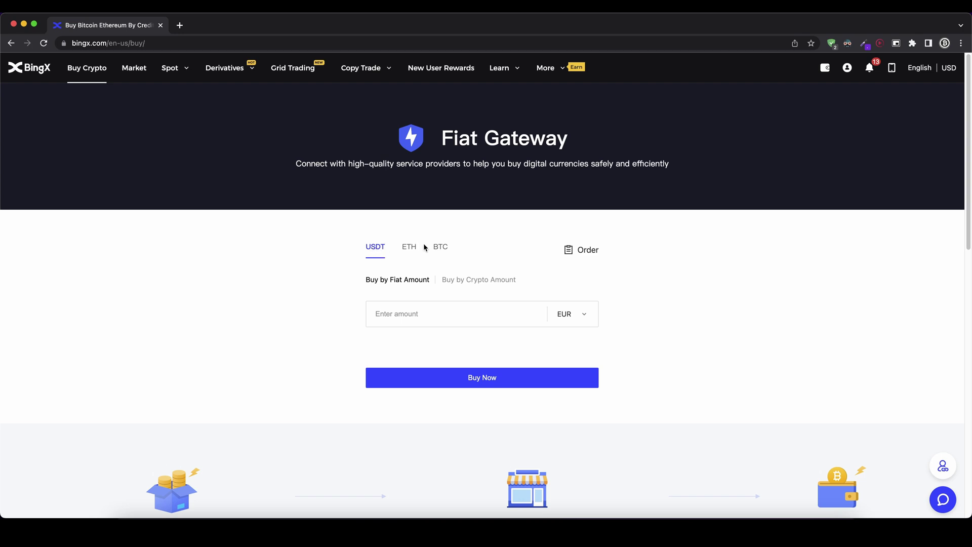
pyautogui.click(408, 248)
pyautogui.click(440, 248)
pyautogui.click(376, 249)
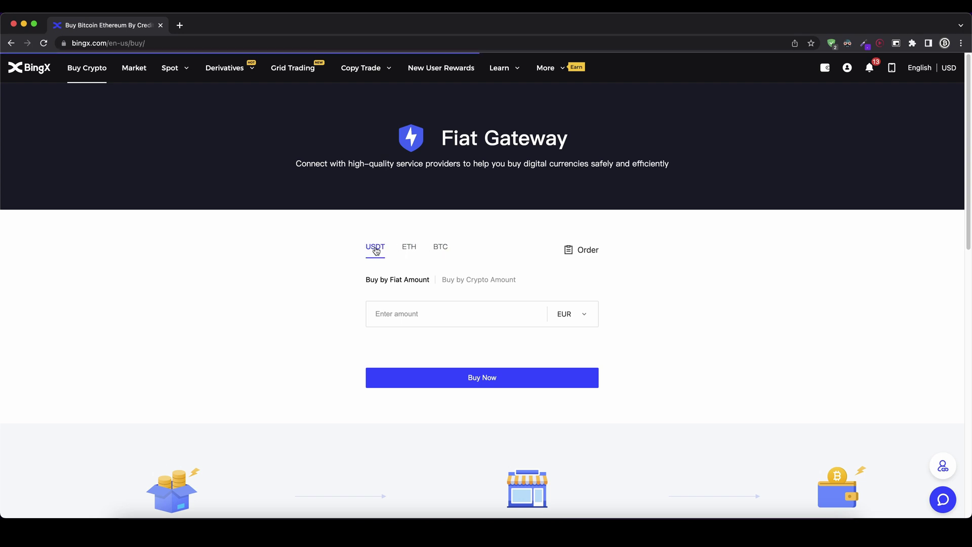
# Use EUR as the payment currency, enter a fiat amount of 500 and proceed to the service provider selection
pyautogui.click(596, 323)
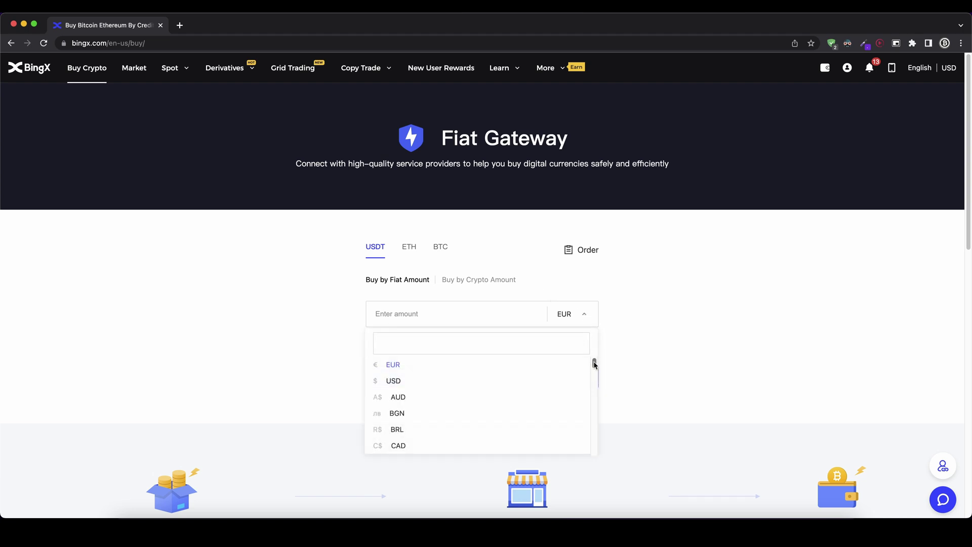
pyautogui.moveTo(595, 365); pyautogui.dragTo(588, 339)
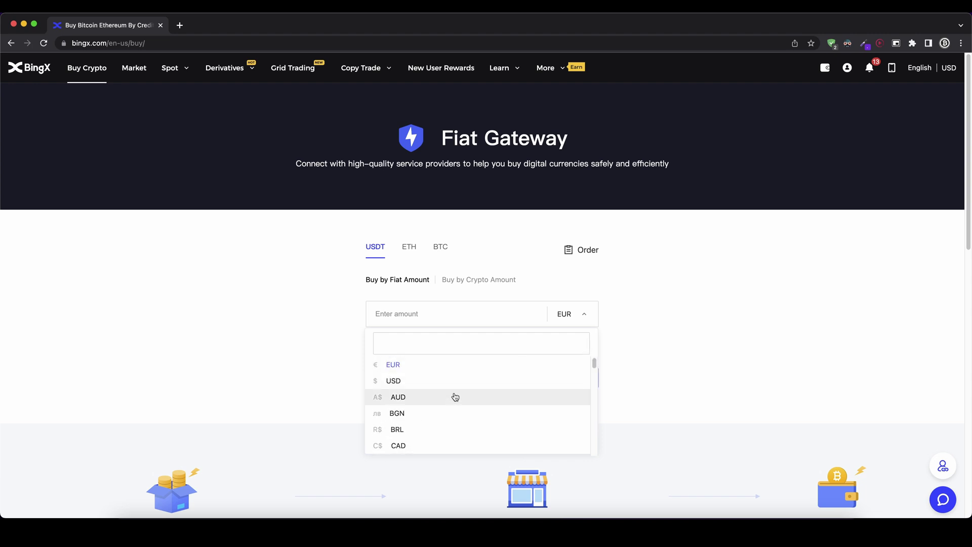
pyautogui.click(394, 365)
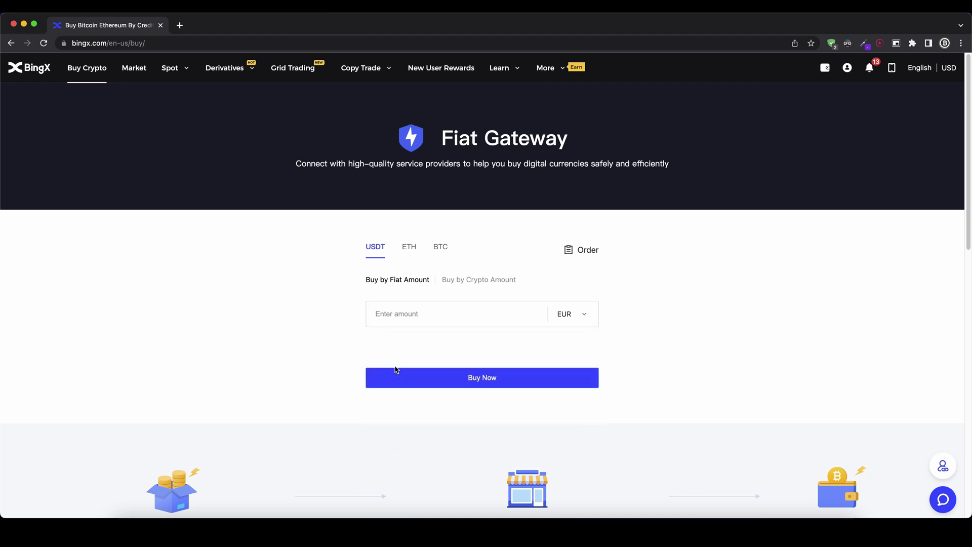
pyautogui.click(573, 324)
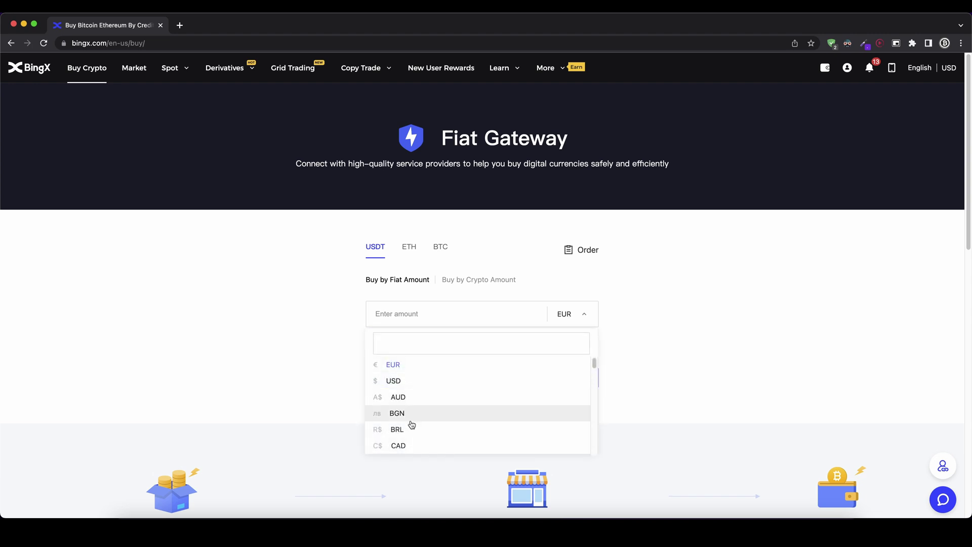
pyautogui.click(403, 307)
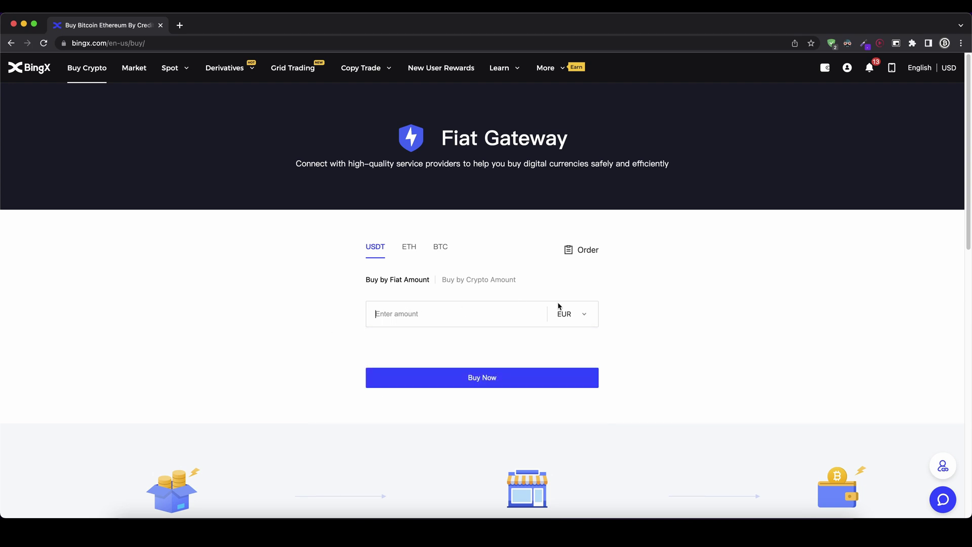
pyautogui.write('500')
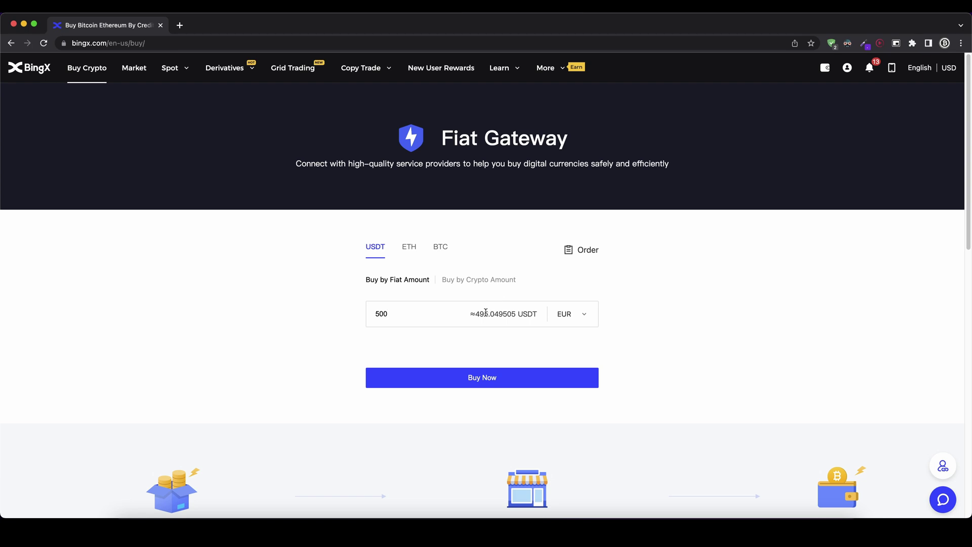
pyautogui.moveTo(478, 314); pyautogui.dragTo(490, 315)
pyautogui.click(486, 383)
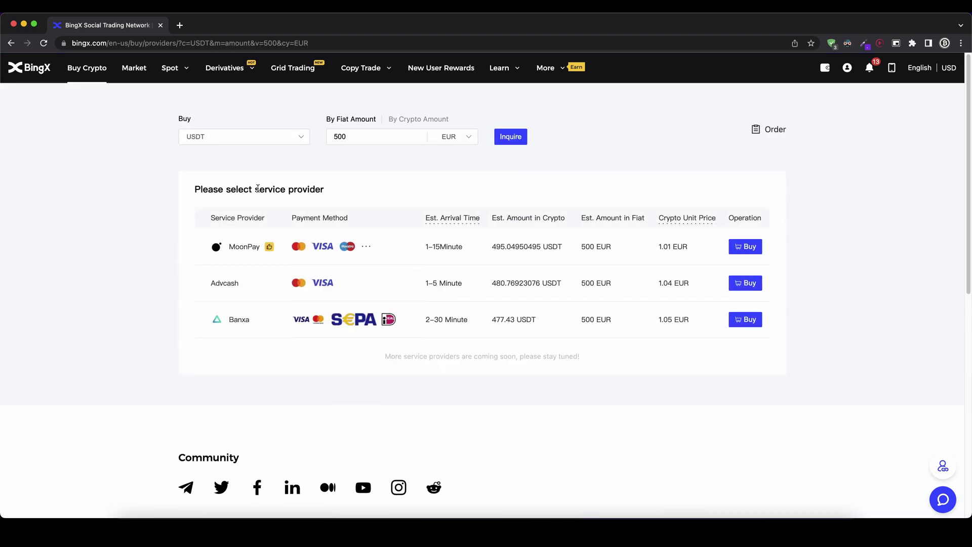
# Compare the service providers' payment methods, estimated USDT amounts and arrival times, including MoonPay's additional payment methods
pyautogui.moveTo(257, 189); pyautogui.dragTo(326, 192)
pyautogui.click(327, 192)
pyautogui.moveTo(367, 246)
pyautogui.moveTo(491, 247); pyautogui.dragTo(524, 248)
pyautogui.moveTo(499, 278); pyautogui.dragTo(529, 282)
pyautogui.moveTo(500, 319); pyautogui.dragTo(532, 320)
pyautogui.moveTo(426, 248); pyautogui.dragTo(447, 248)
pyautogui.click(444, 248)
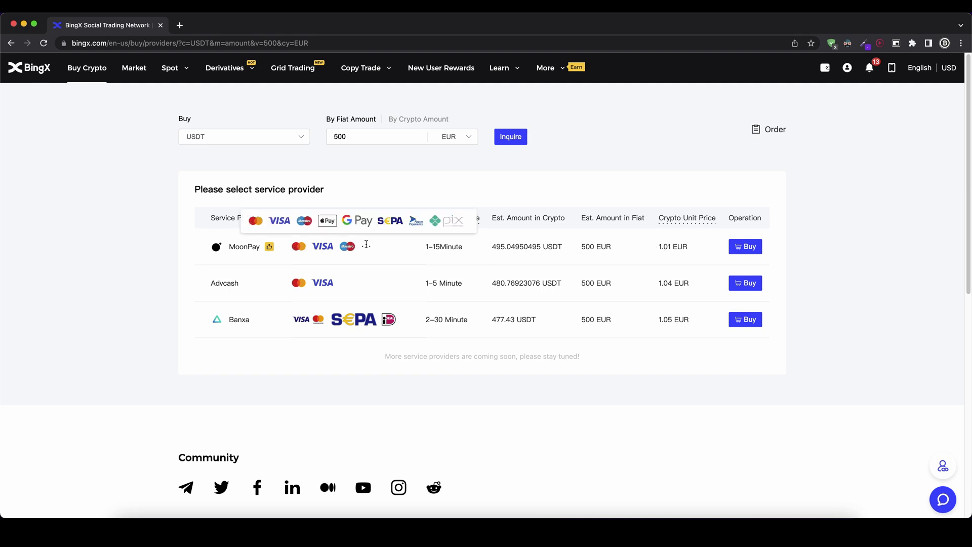
# Choose MoonPay as the provider, agree to its disclosure statement and confirm, and close the MoonPay page without paying
pyautogui.click(745, 247)
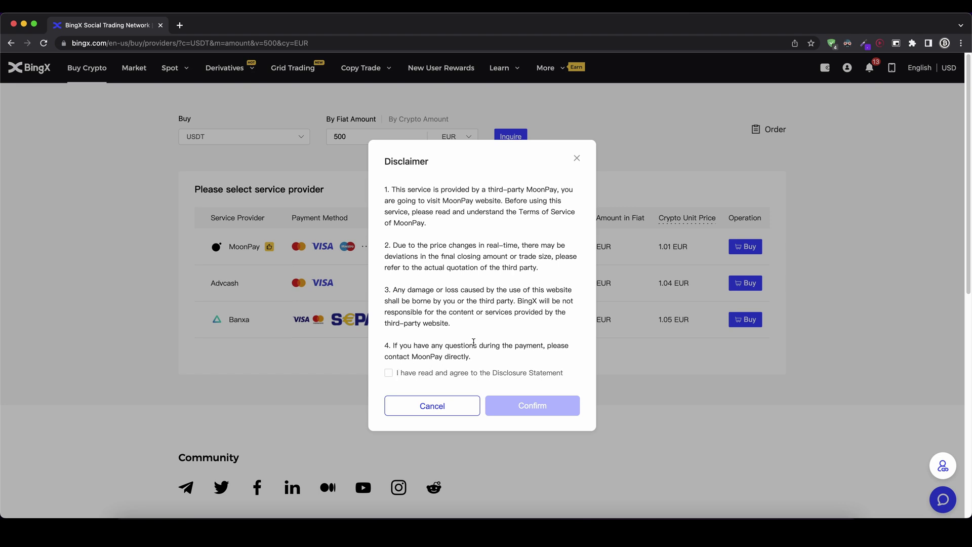
pyautogui.click(389, 373)
pyautogui.click(513, 404)
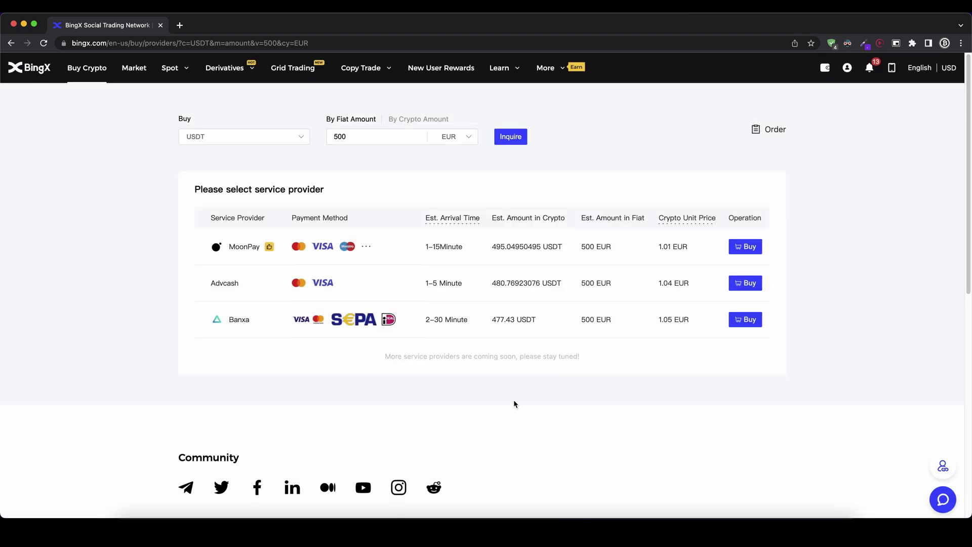
pyautogui.hotkey('ctrl', 'shift', 'Tab')
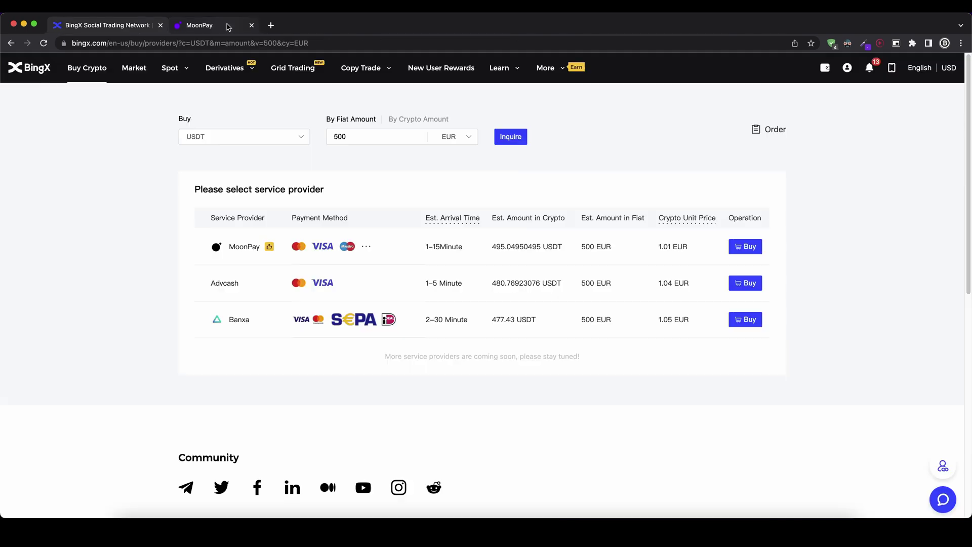
pyautogui.click(251, 25)
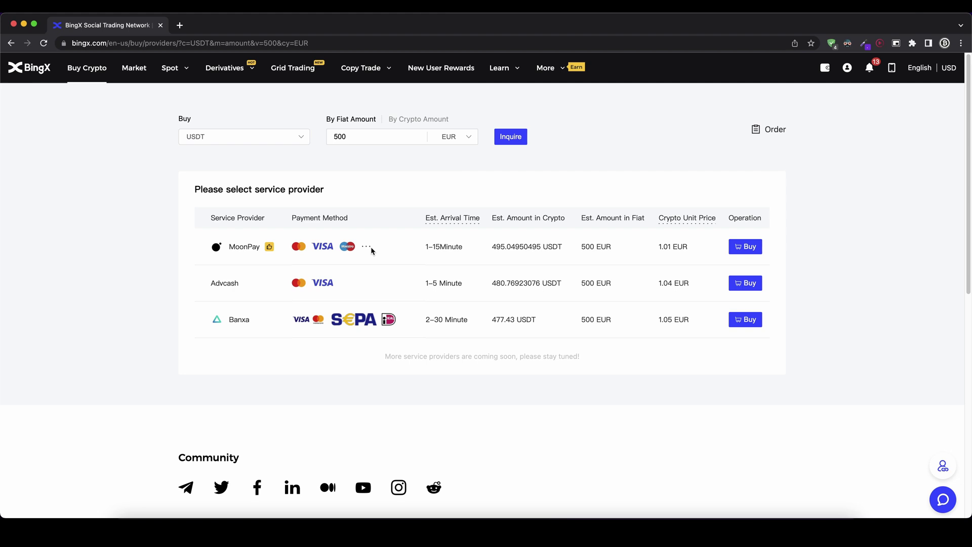
pyautogui.moveTo(437, 253); pyautogui.dragTo(448, 322)
pyautogui.click(449, 322)
# Open the crypto deposit page and choose BTC as the coin to deposit
pyautogui.moveTo(825, 71)
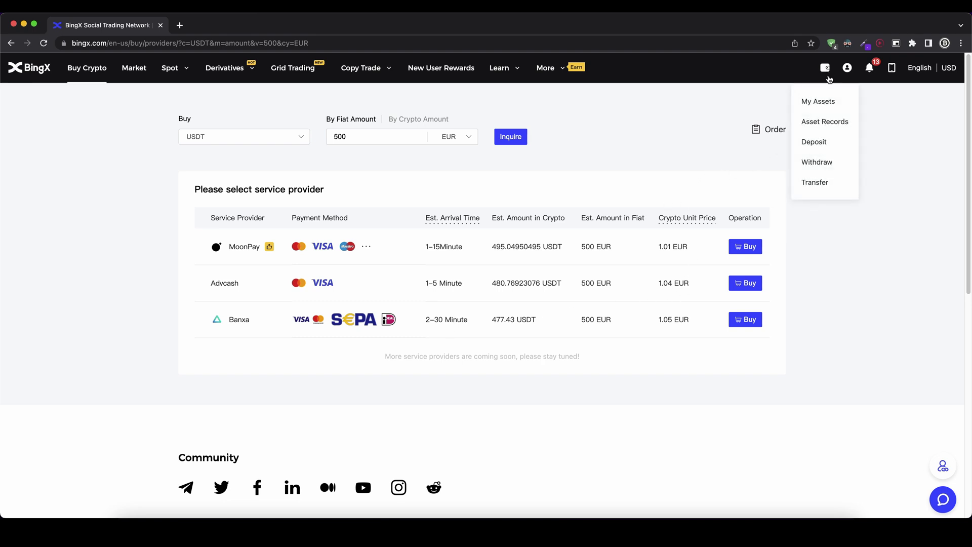
pyautogui.click(834, 147)
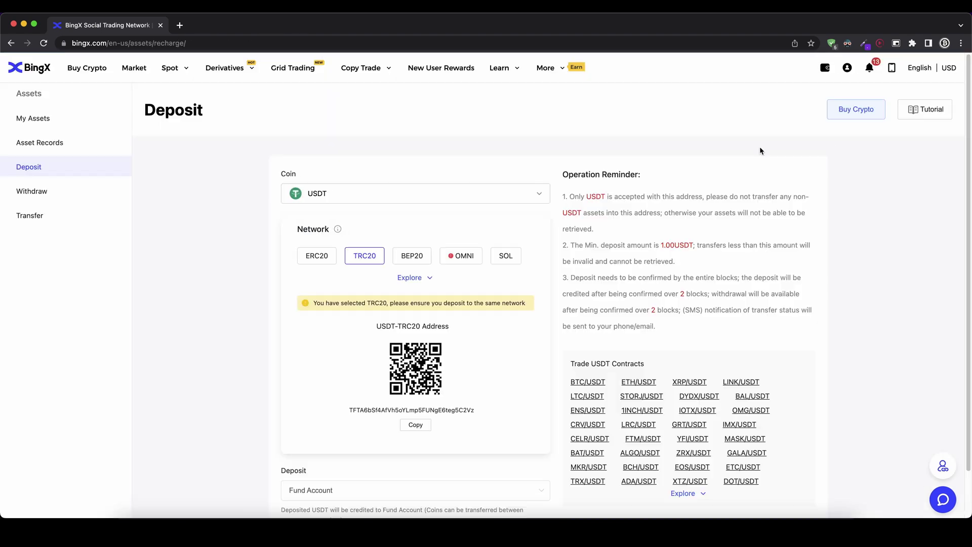
pyautogui.click(318, 197)
pyautogui.scroll(-5, 327, 260)
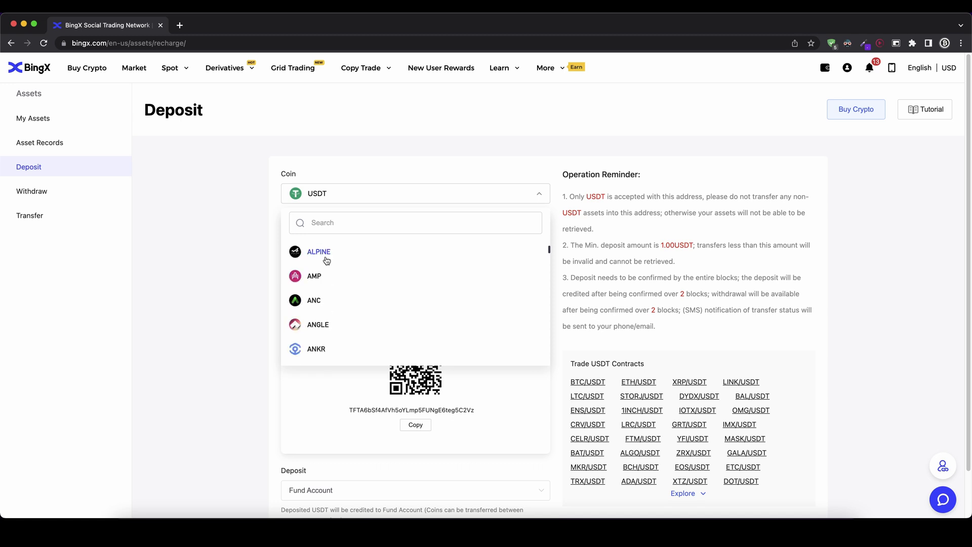
pyautogui.scroll(5, 326, 261)
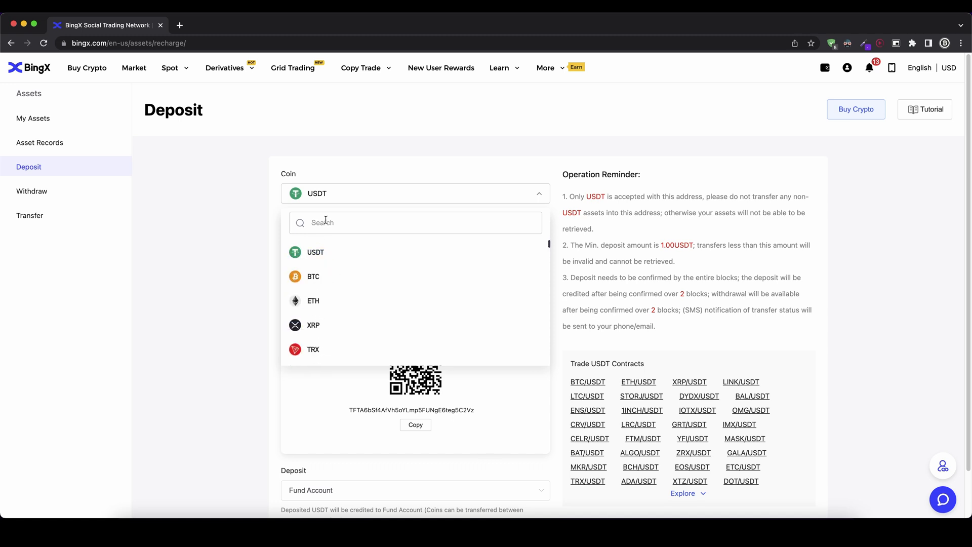
pyautogui.click(315, 277)
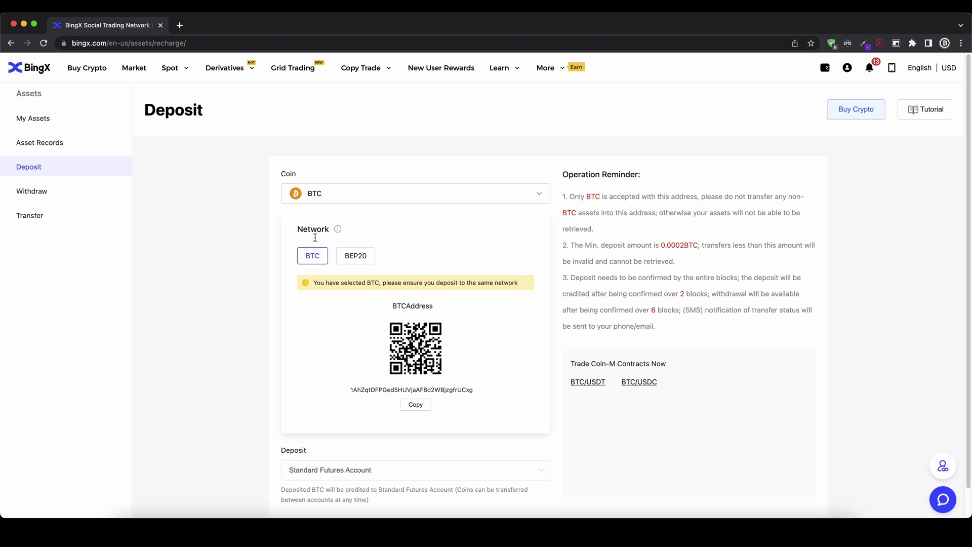
# Select the BTC network for the deposit and copy its wallet address
pyautogui.click(315, 259)
pyautogui.moveTo(350, 390); pyautogui.dragTo(482, 395)
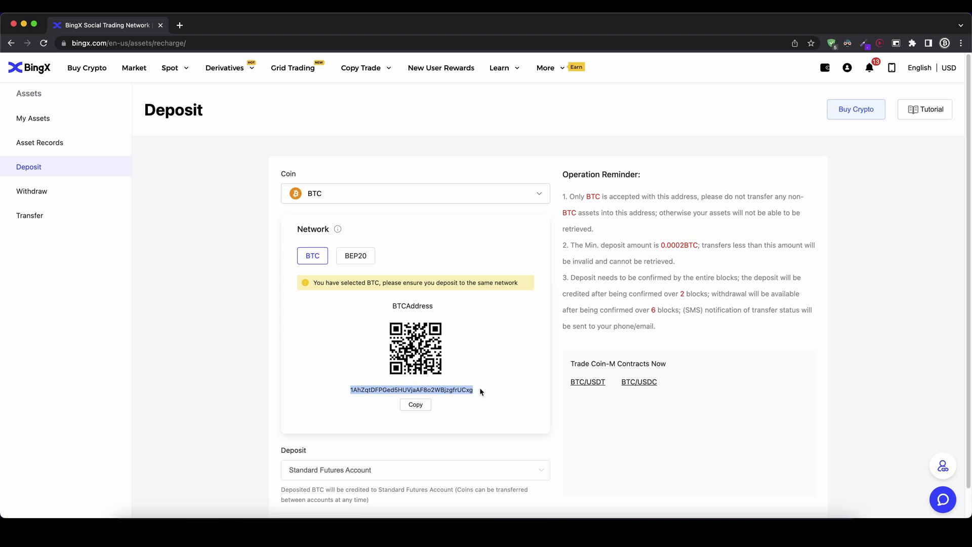
pyautogui.click(415, 406)
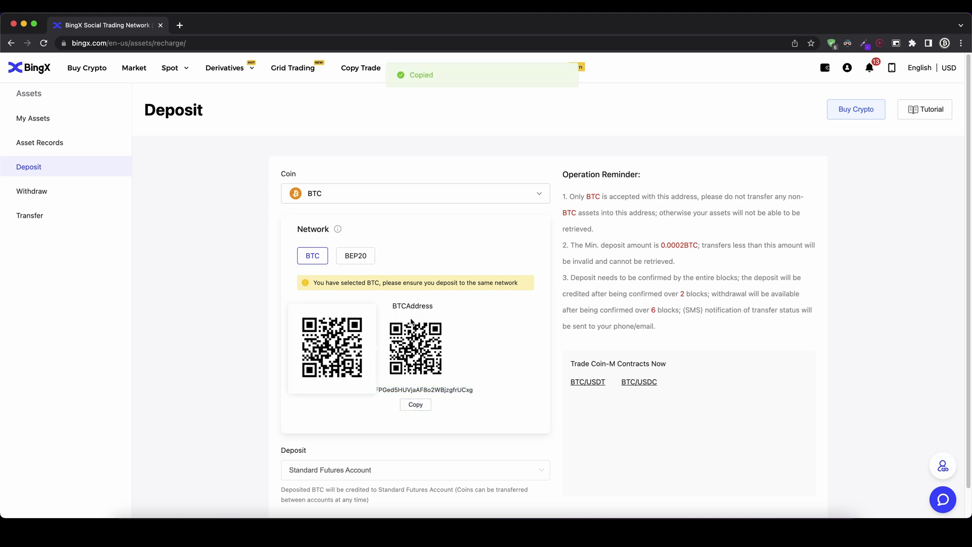
# Switch the deposit coin to USDT on the TRC20 network and check its deposit address and QR code
pyautogui.click(463, 201)
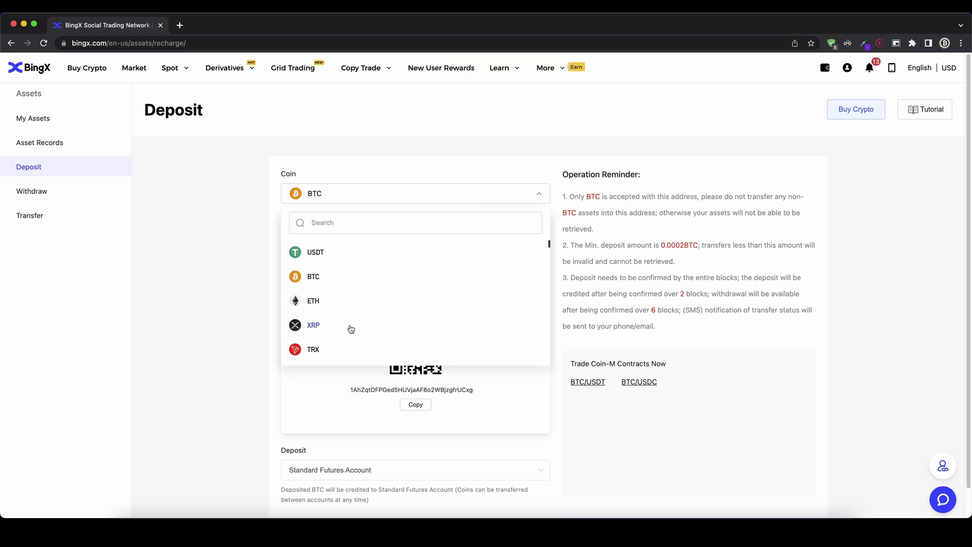
pyautogui.click(319, 255)
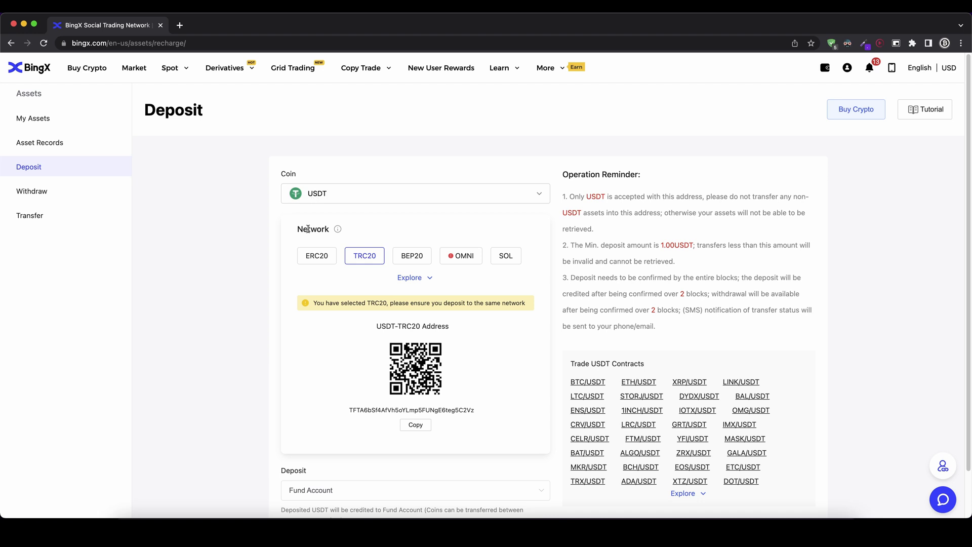
pyautogui.click(369, 261)
pyautogui.moveTo(350, 412); pyautogui.dragTo(470, 418)
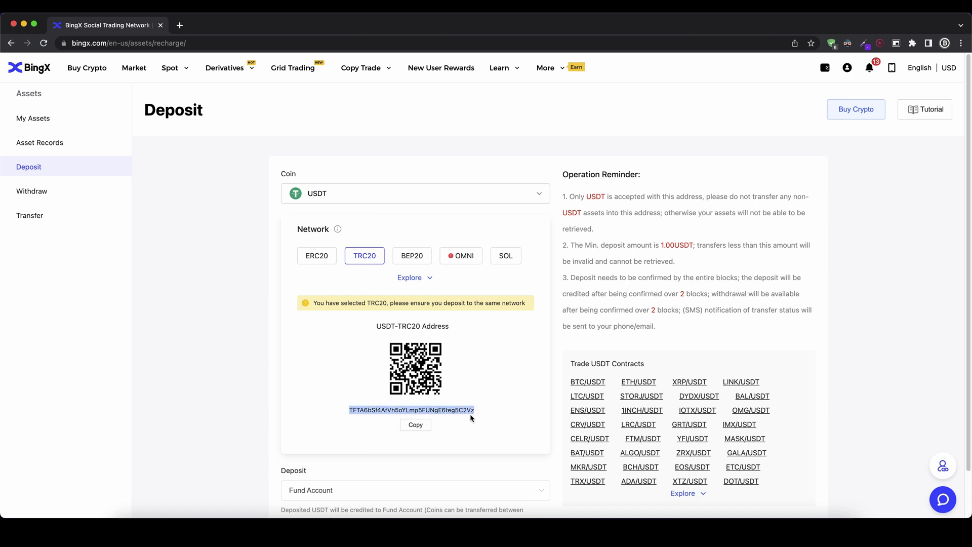
pyautogui.click(478, 413)
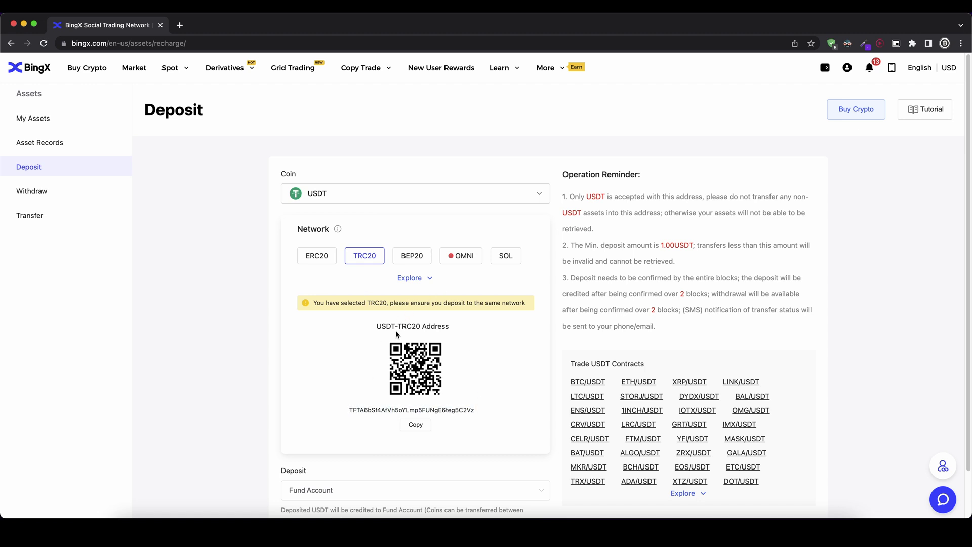
pyautogui.moveTo(414, 349)
# Open the Fund Account in the asset overview and check the available USDT balance
pyautogui.moveTo(825, 67)
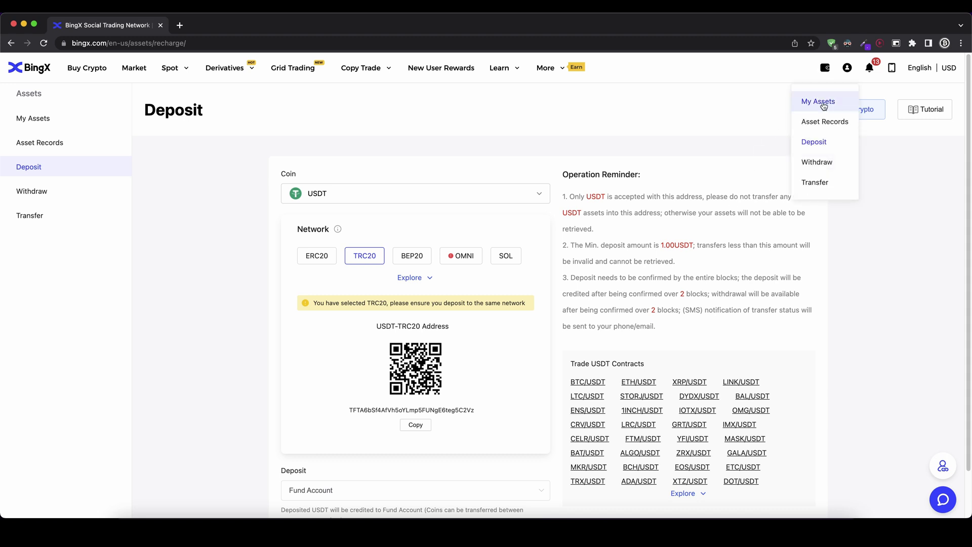
pyautogui.click(821, 101)
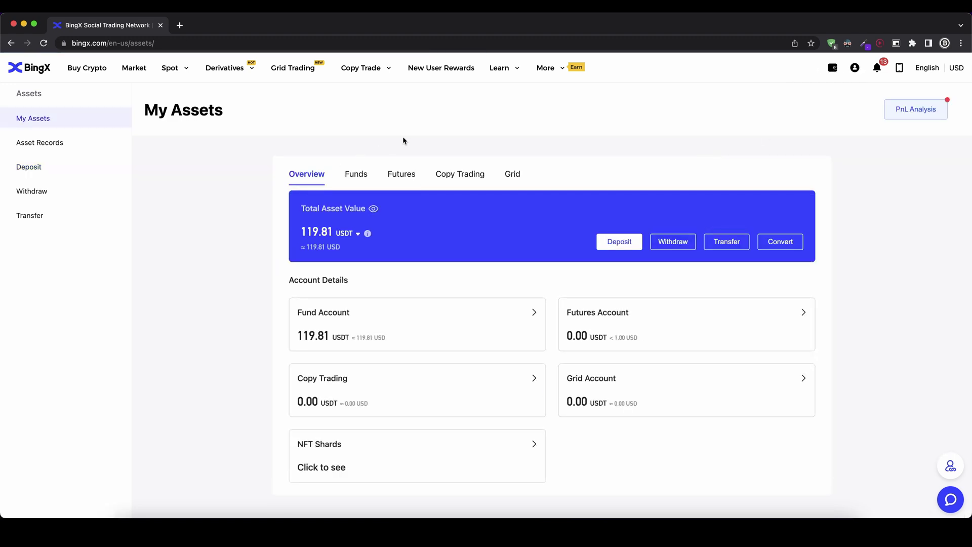
pyautogui.click(314, 319)
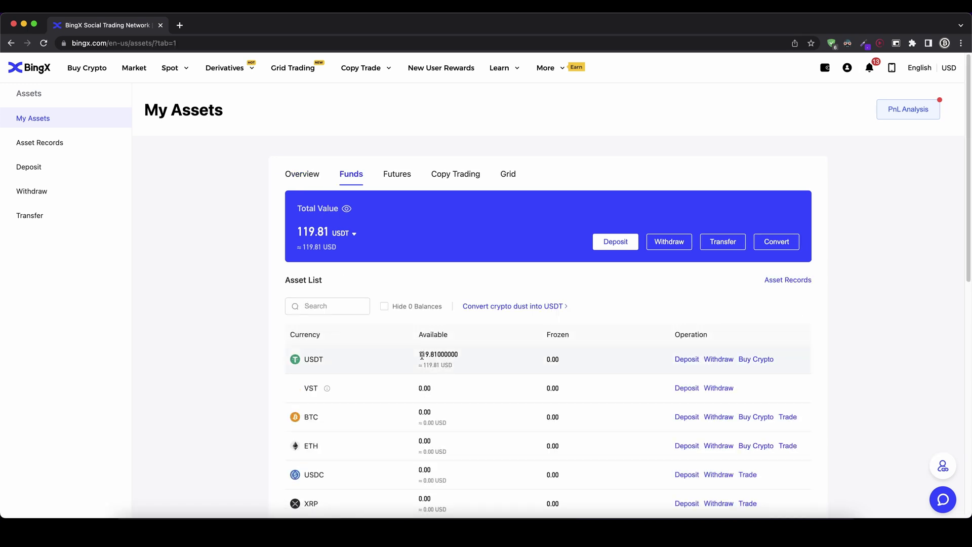
pyautogui.moveTo(422, 354); pyautogui.dragTo(448, 363)
pyautogui.moveTo(301, 356); pyautogui.dragTo(453, 359)
pyautogui.click(453, 362)
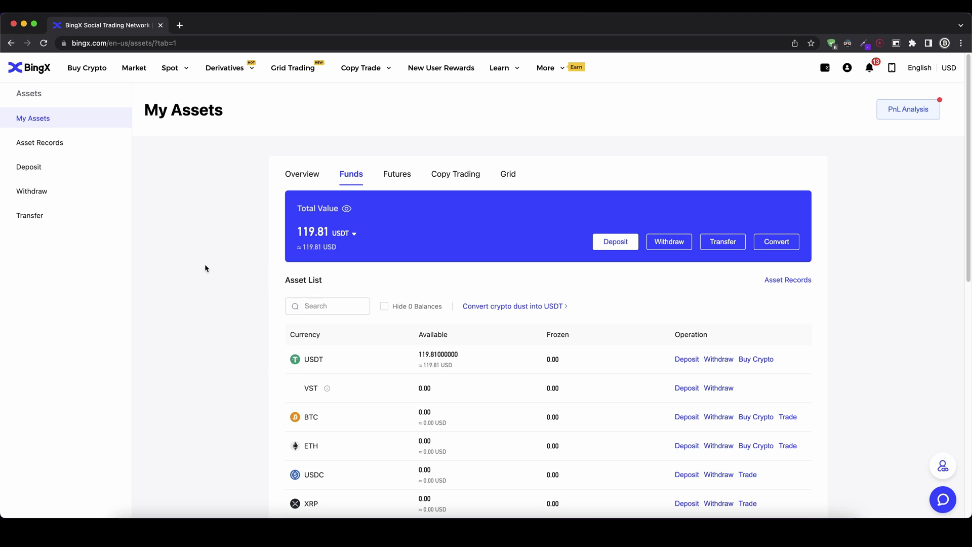
# Open the market overview, show the spot trading pairs and search for doge
pyautogui.click(134, 71)
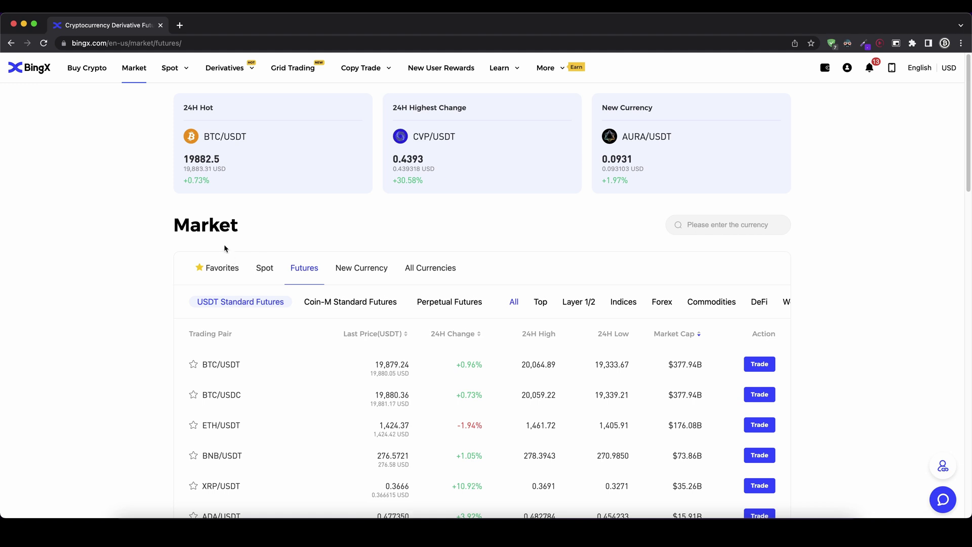
pyautogui.click(265, 270)
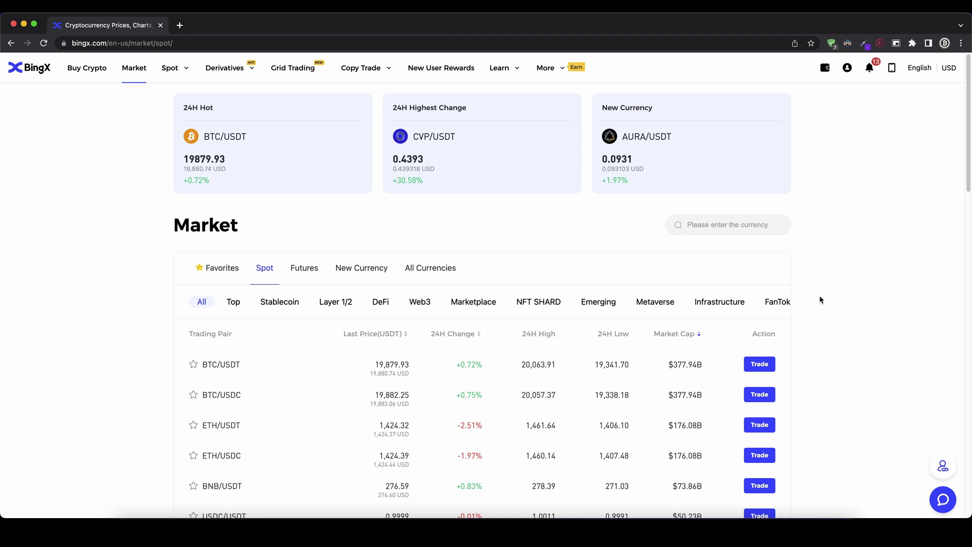
pyautogui.write('doge')
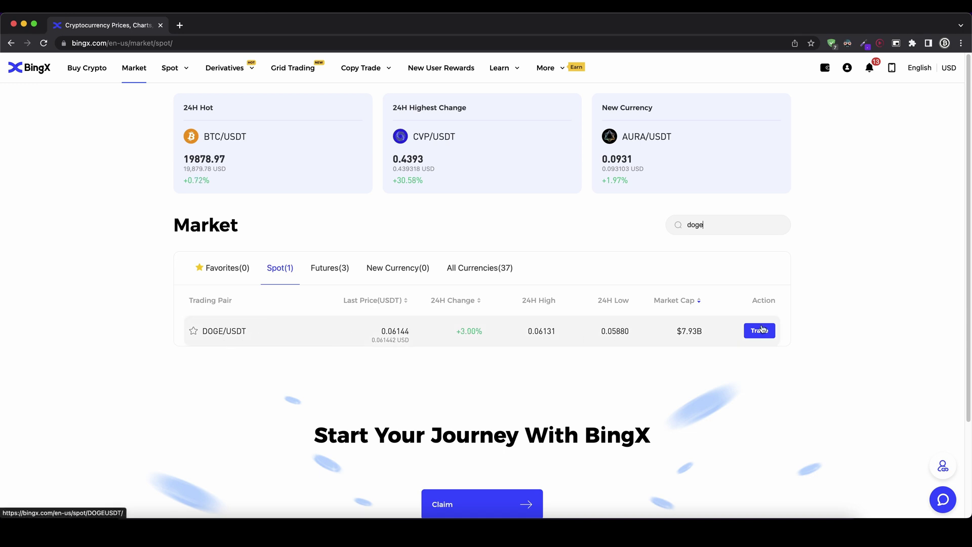
pyautogui.moveTo(722, 222); pyautogui.dragTo(658, 226)
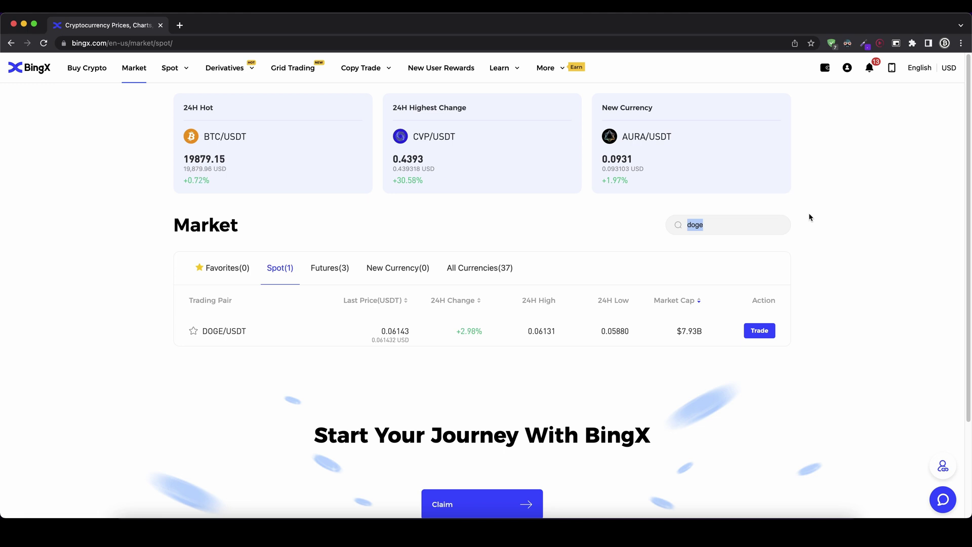
# Clear the market search, open the BTC/USDT spot trading page and set its price chart to the 30-minute interval
pyautogui.press('BackSpace')
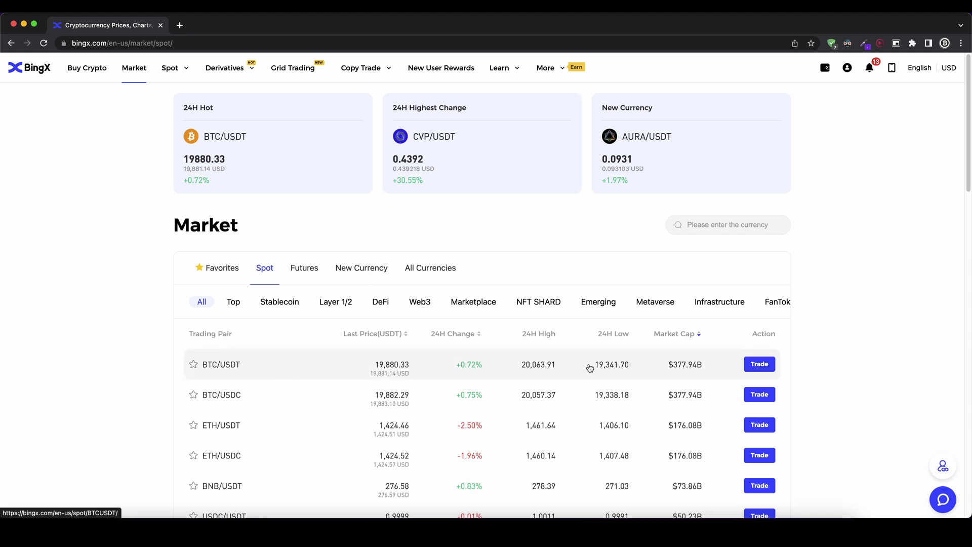
pyautogui.click(763, 366)
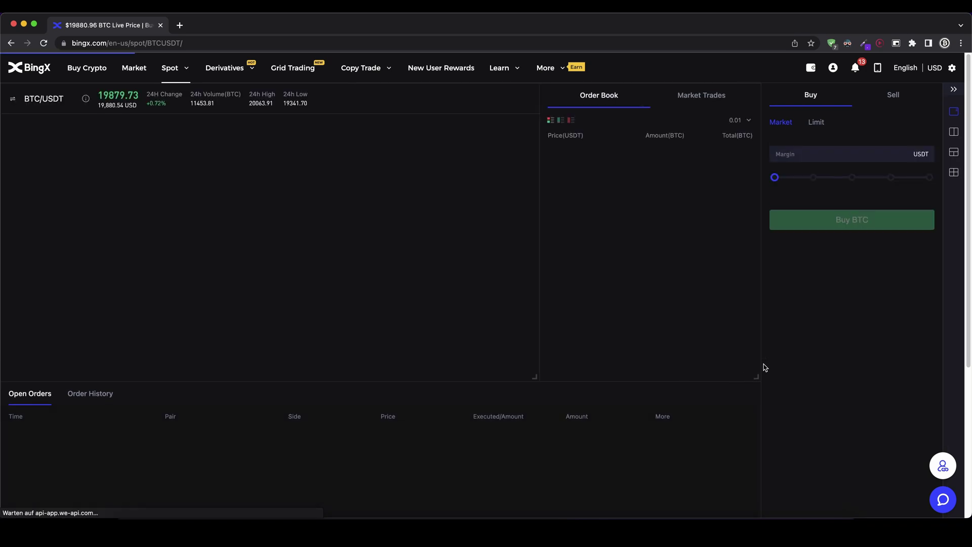
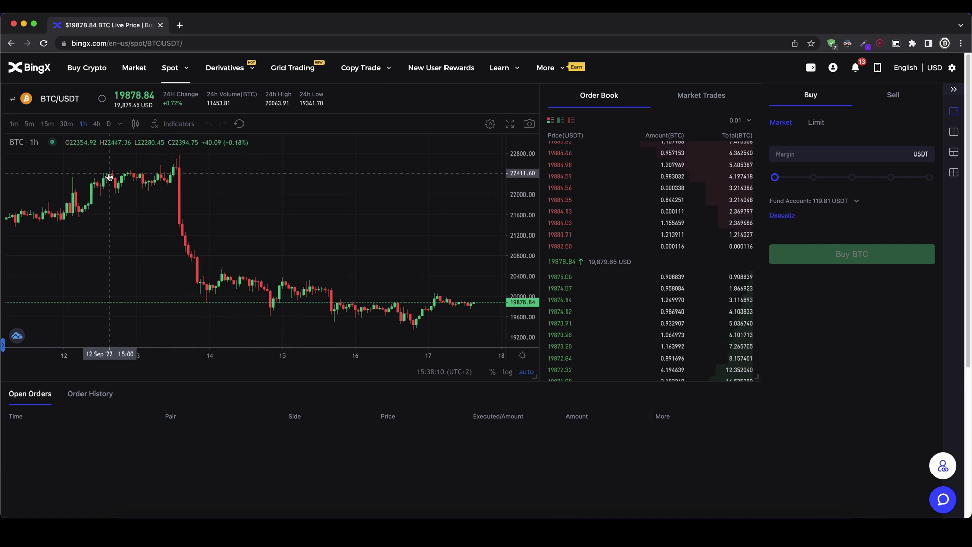
pyautogui.click(68, 125)
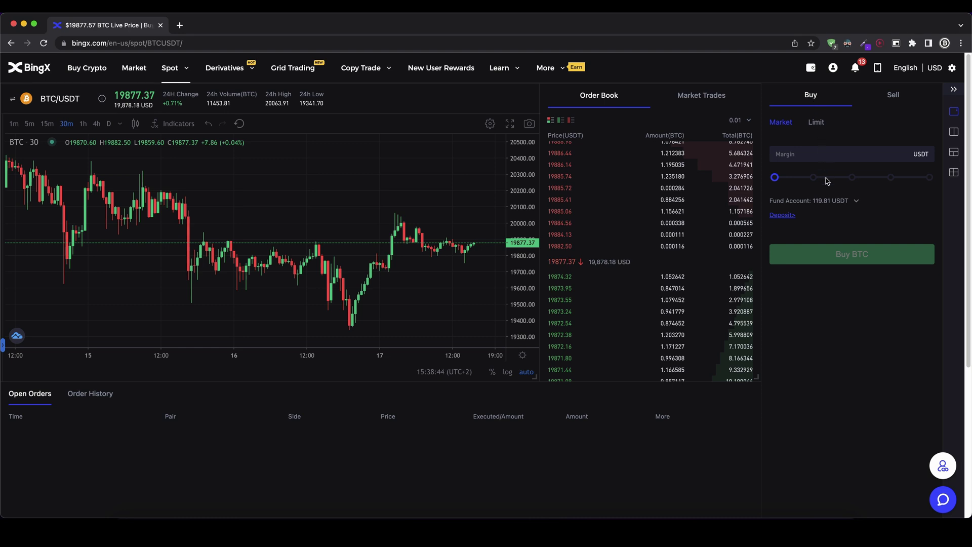
# Check the funding accounts available for the BTC market buy order and set its amount to 100 USDT
pyautogui.click(831, 204)
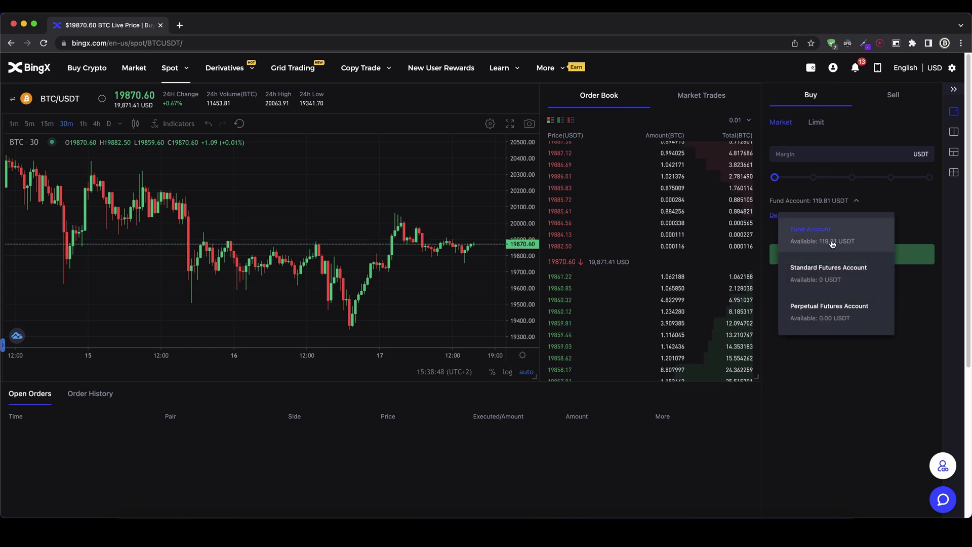
pyautogui.click(909, 306)
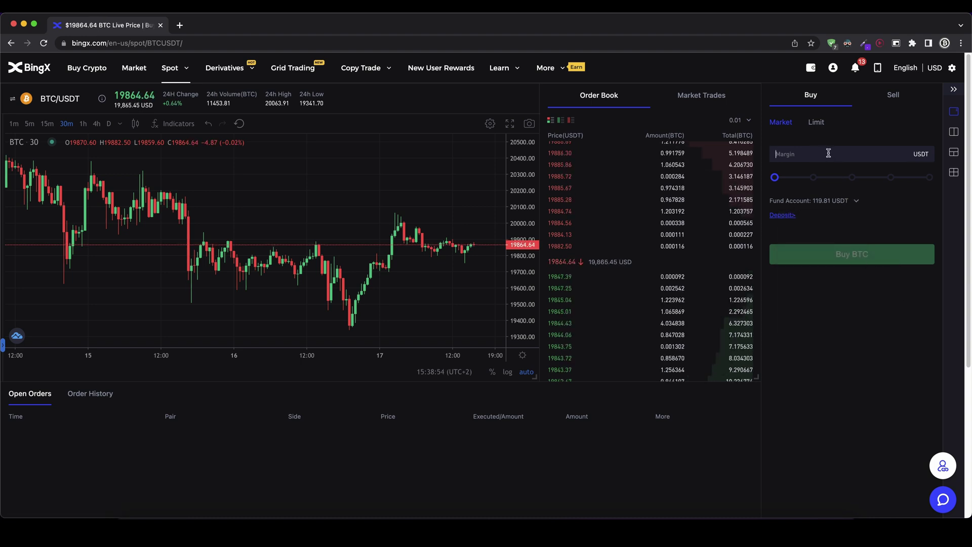
pyautogui.moveTo(774, 178)
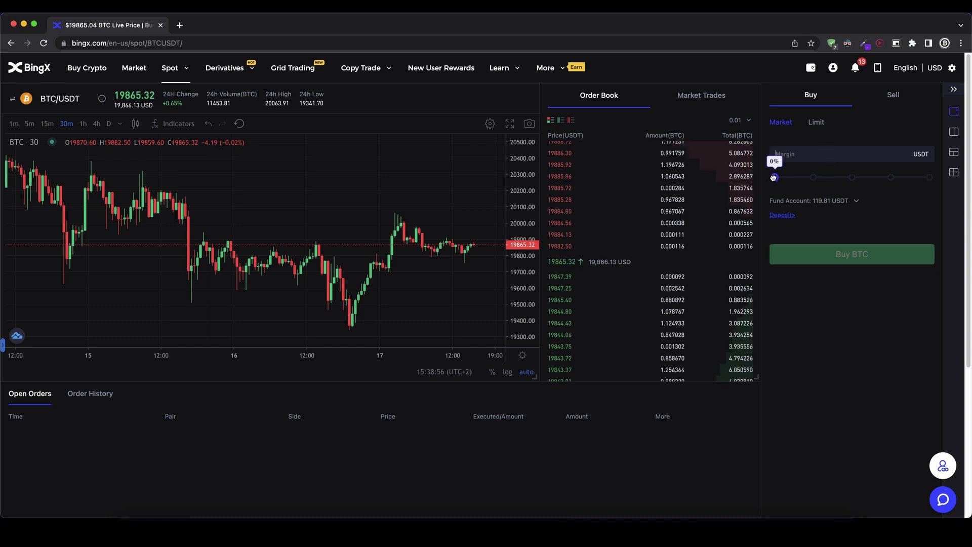
pyautogui.moveTo(774, 177); pyautogui.dragTo(952, 186)
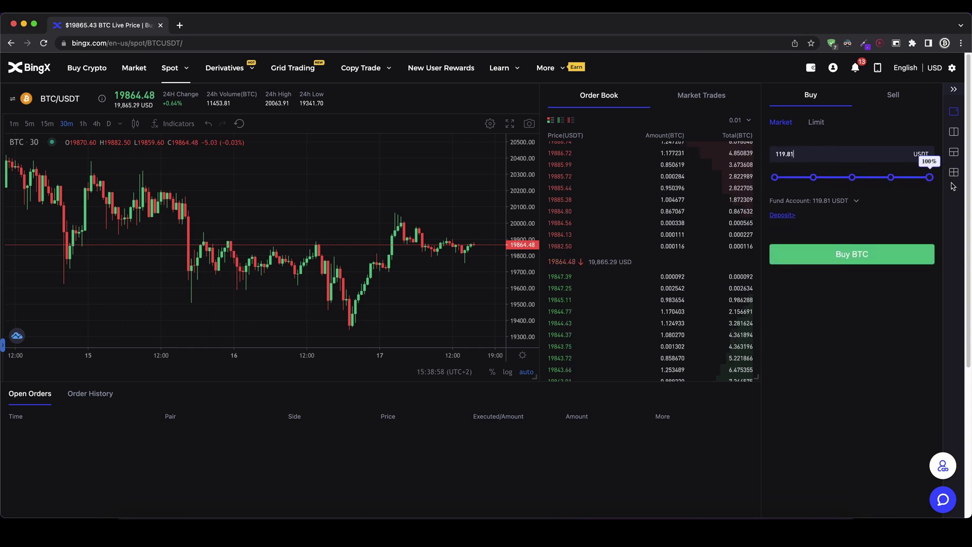
pyautogui.moveTo(804, 154); pyautogui.dragTo(755, 156)
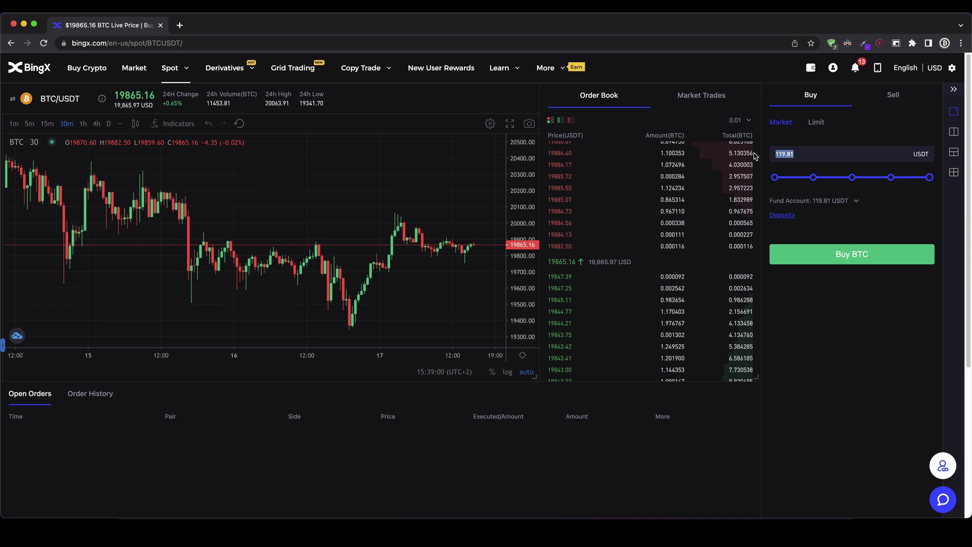
pyautogui.write('100')
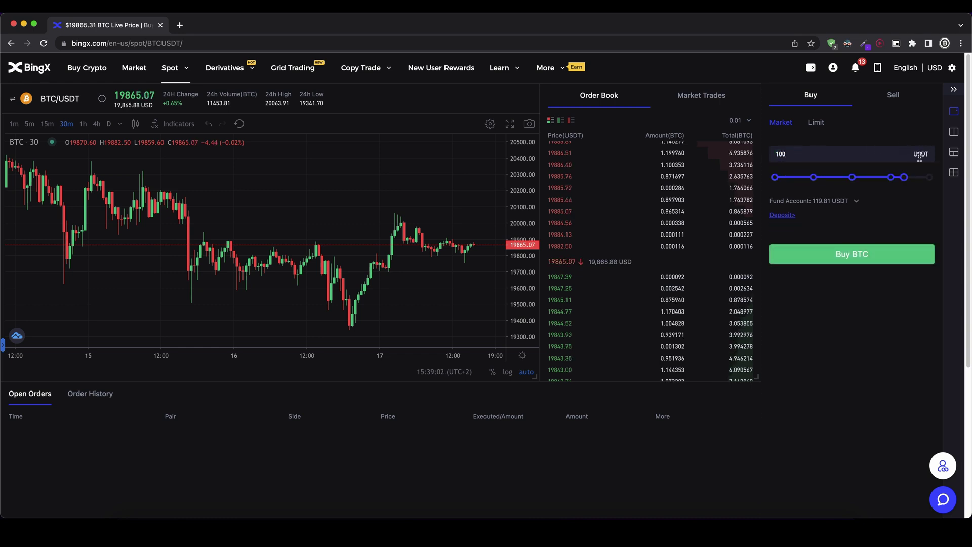
pyautogui.moveTo(904, 178)
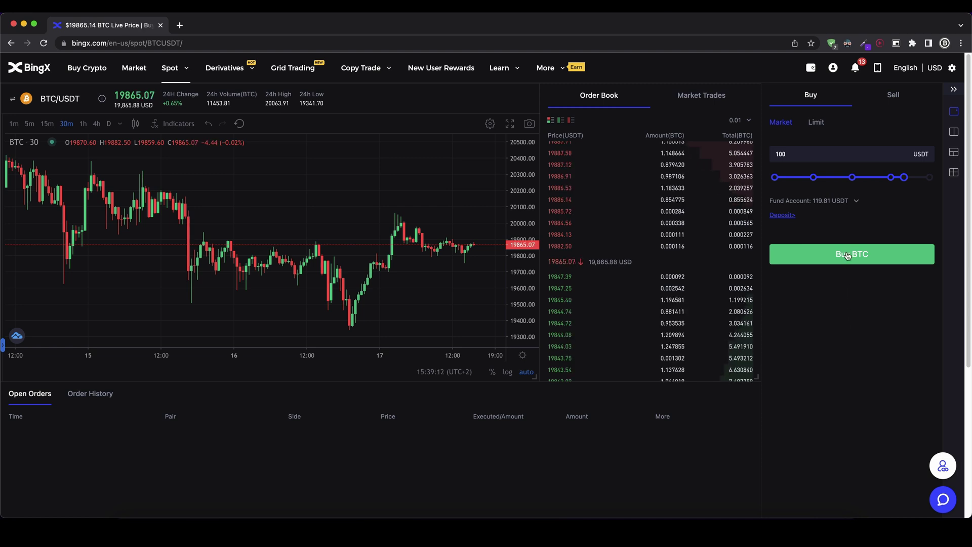
# Switch the BTC order form to the sell side and select the amount of BTC for sale
pyautogui.click(883, 94)
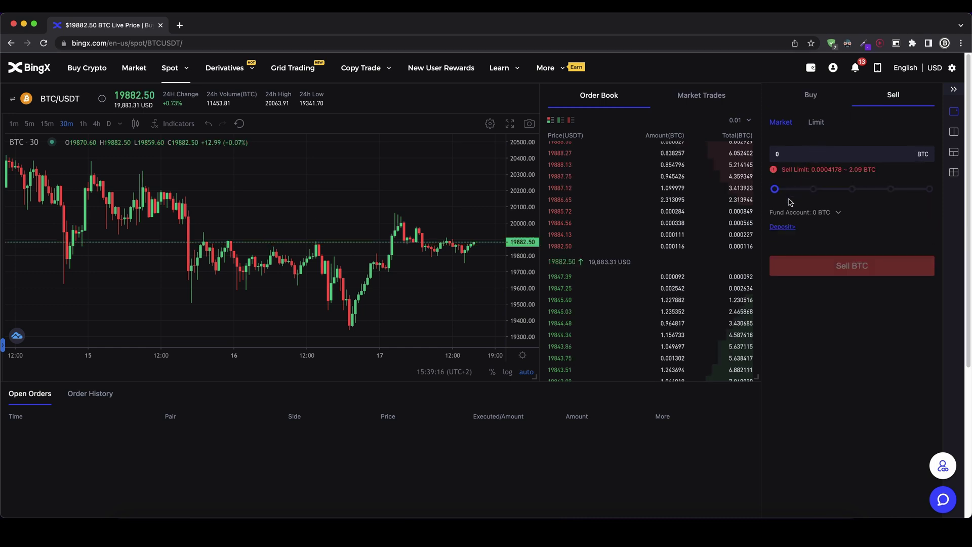
pyautogui.doubleClick(780, 155)
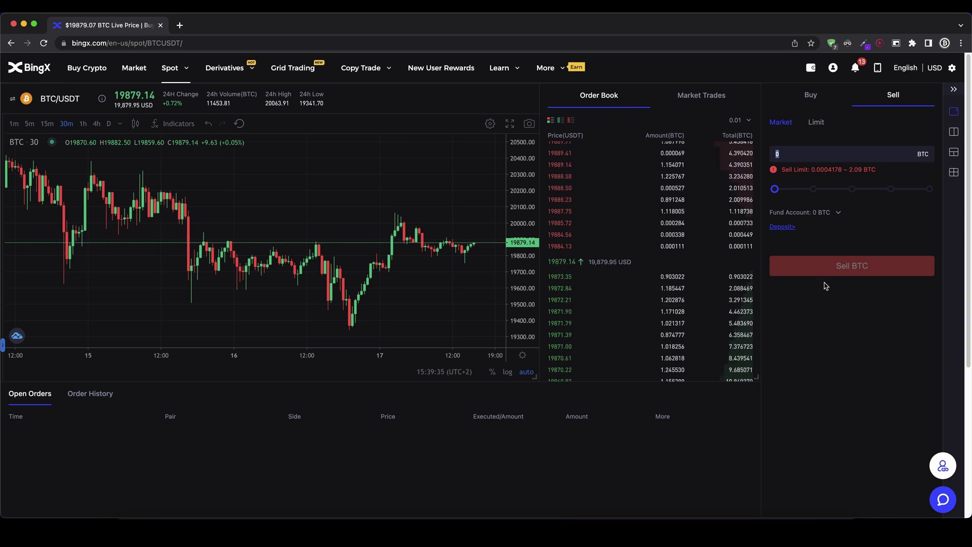
# Open the withdrawal form for crypto assets and choose USDT as the coin
pyautogui.moveTo(811, 68)
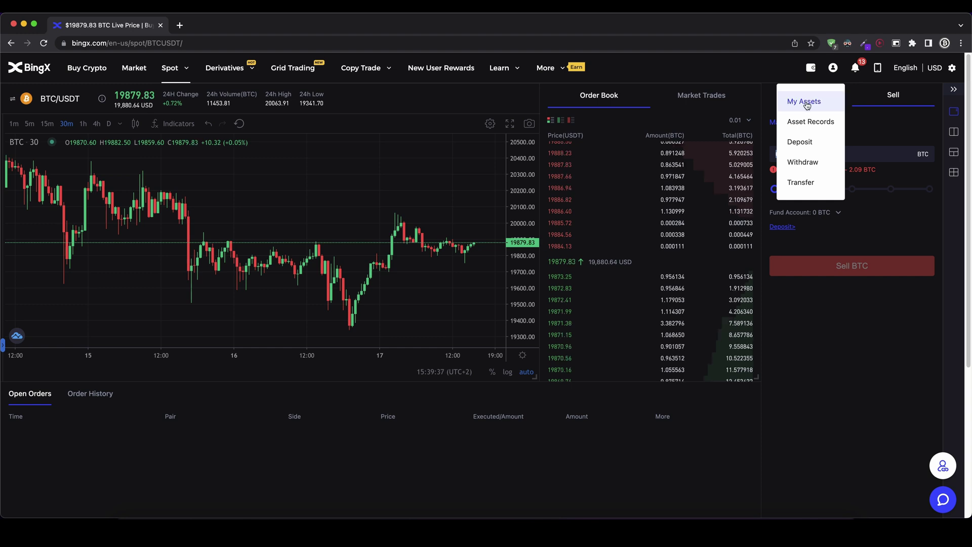
pyautogui.click(805, 165)
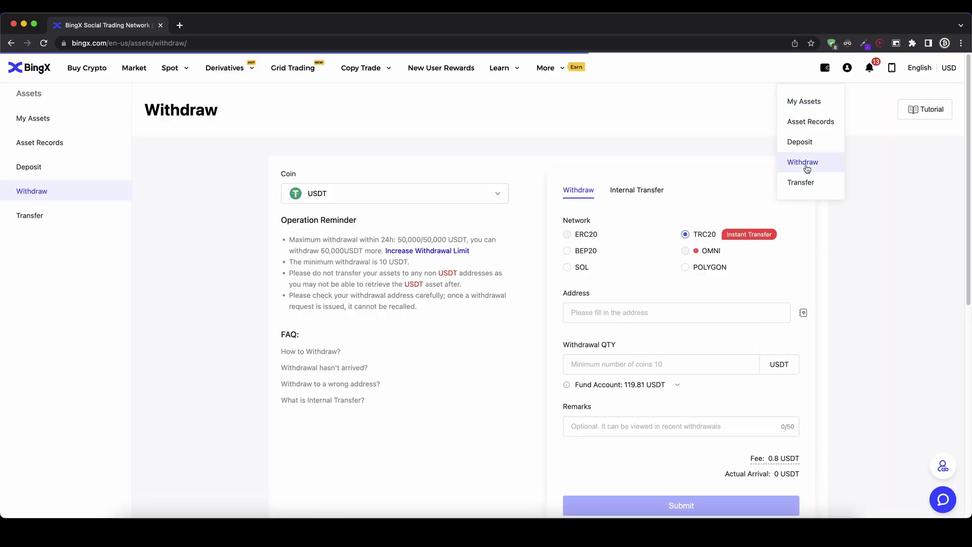
pyautogui.click(387, 199)
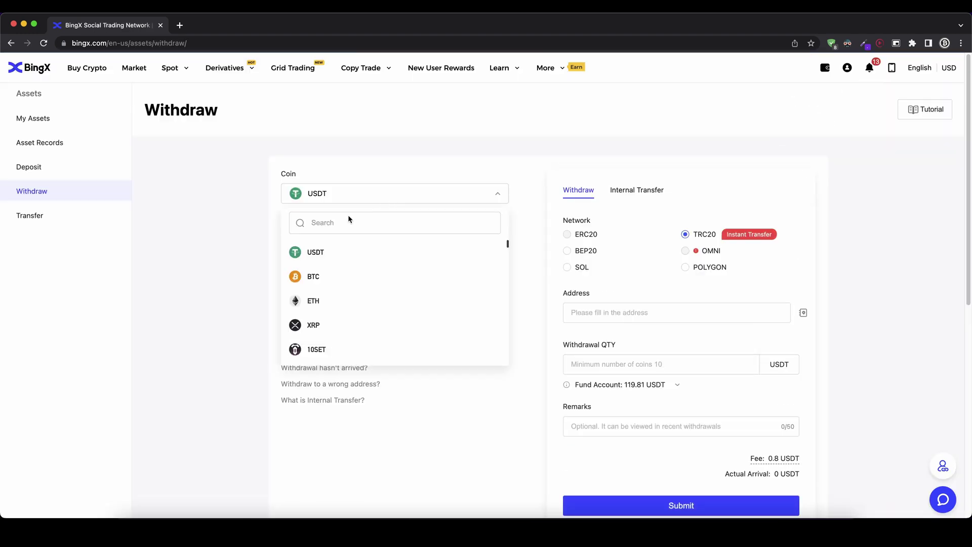
pyautogui.click(321, 258)
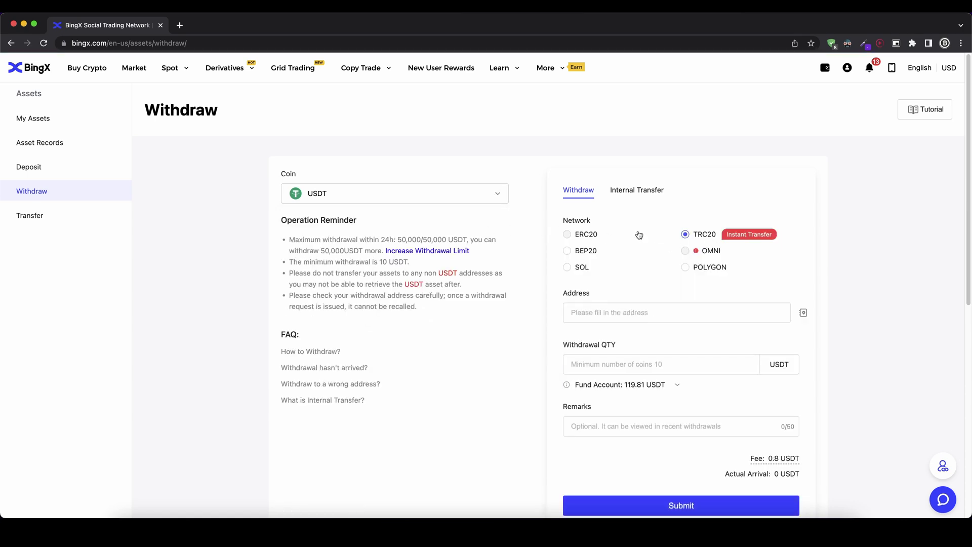
# Set the withdrawal quantity to 100 USDT on the TRC20 network, leaving the address and remarks fields empty
pyautogui.scroll(-1, 655, 240)
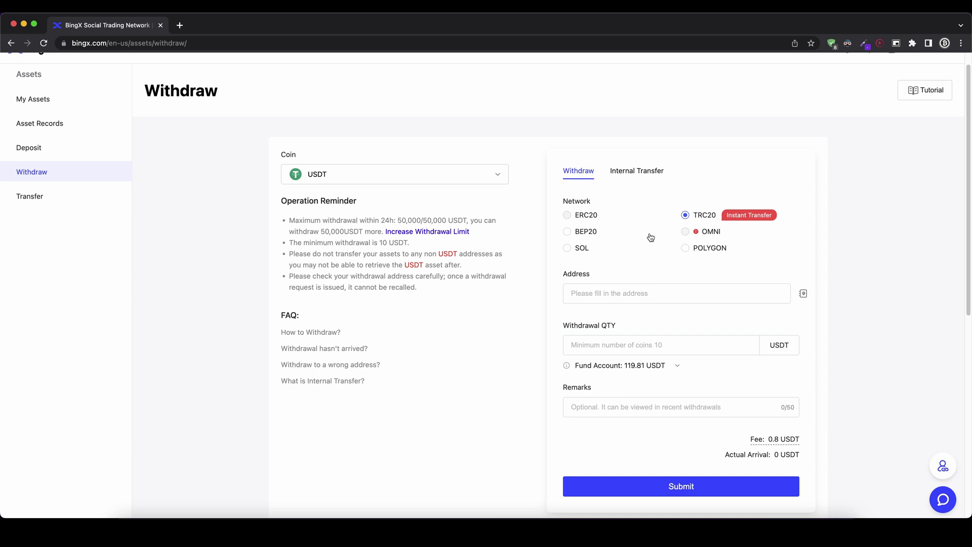
pyautogui.click(625, 293)
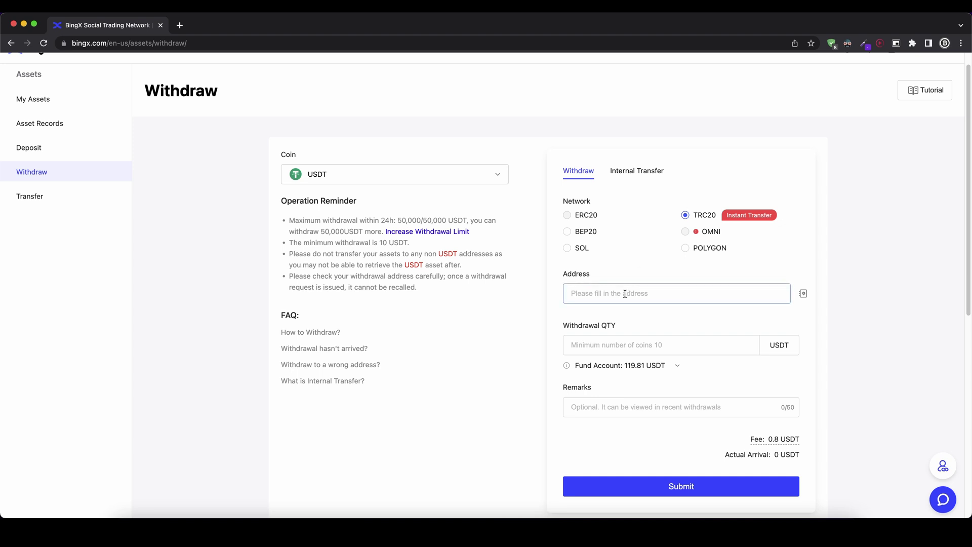
pyautogui.click(626, 342)
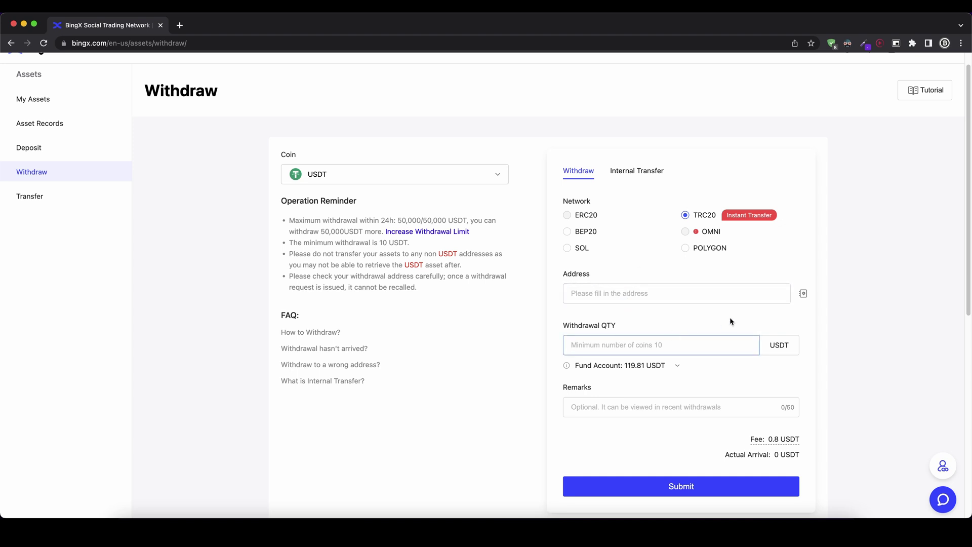
pyautogui.write('100')
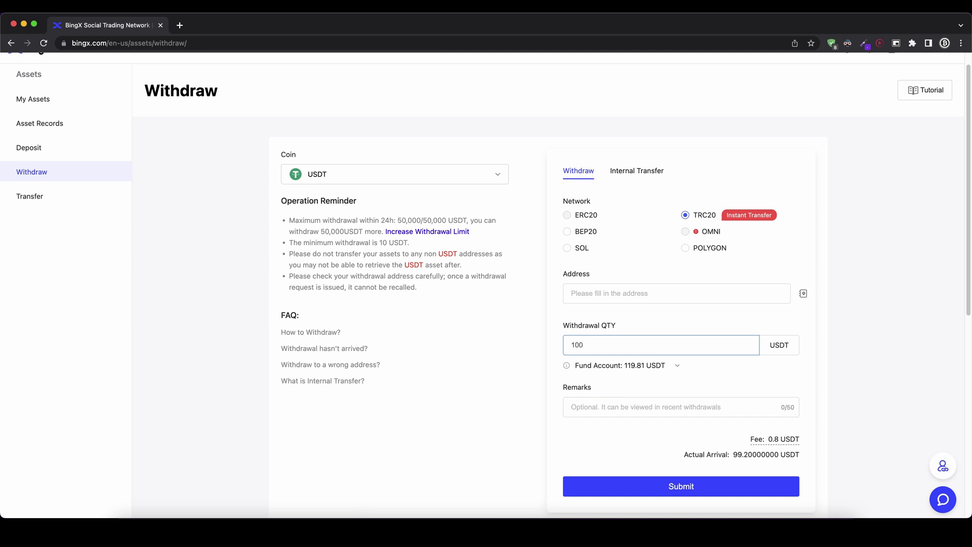
pyautogui.click(871, 329)
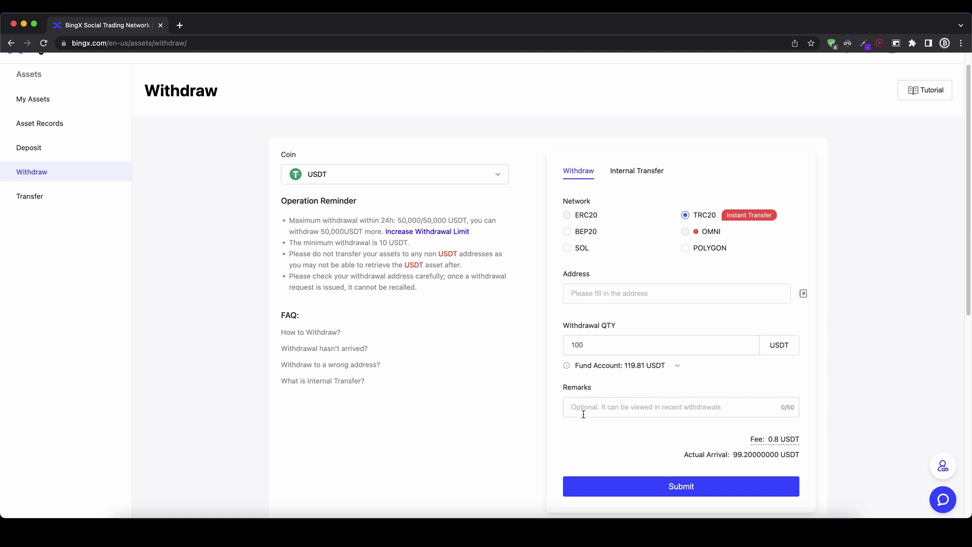
pyautogui.click(647, 413)
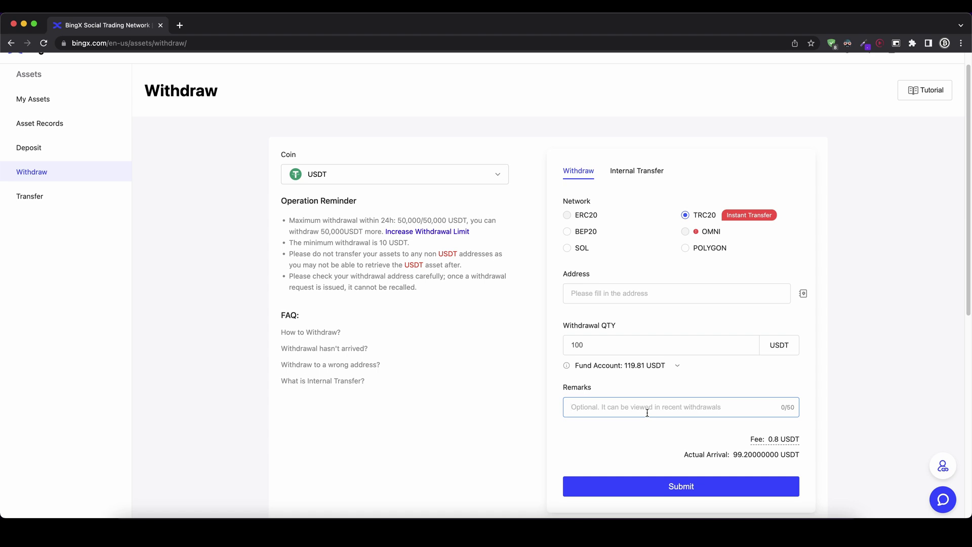
# Check the withdrawal fee and arrival amount, and view the saved USDT address list before closing it
pyautogui.click(778, 439)
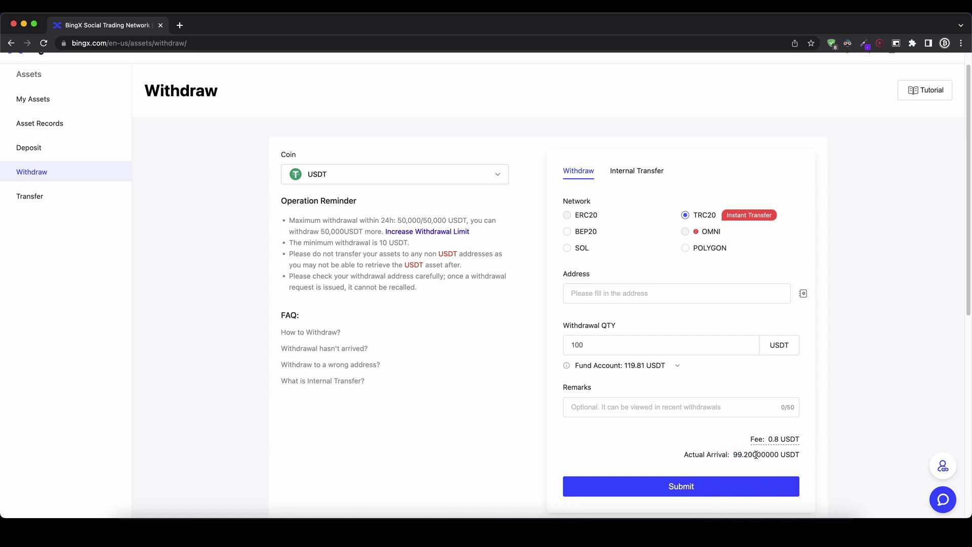
pyautogui.scroll(-1, 651, 441)
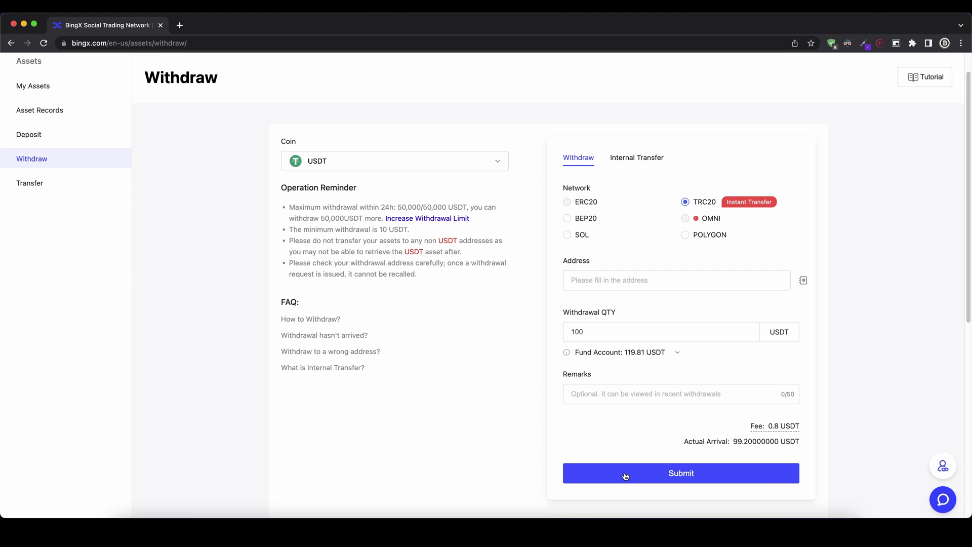
pyautogui.click(801, 281)
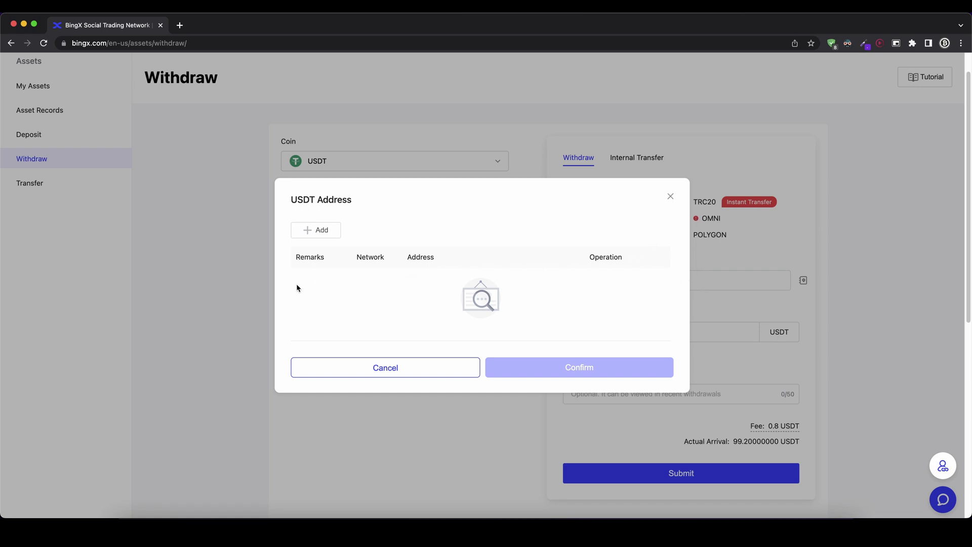
pyautogui.click(671, 197)
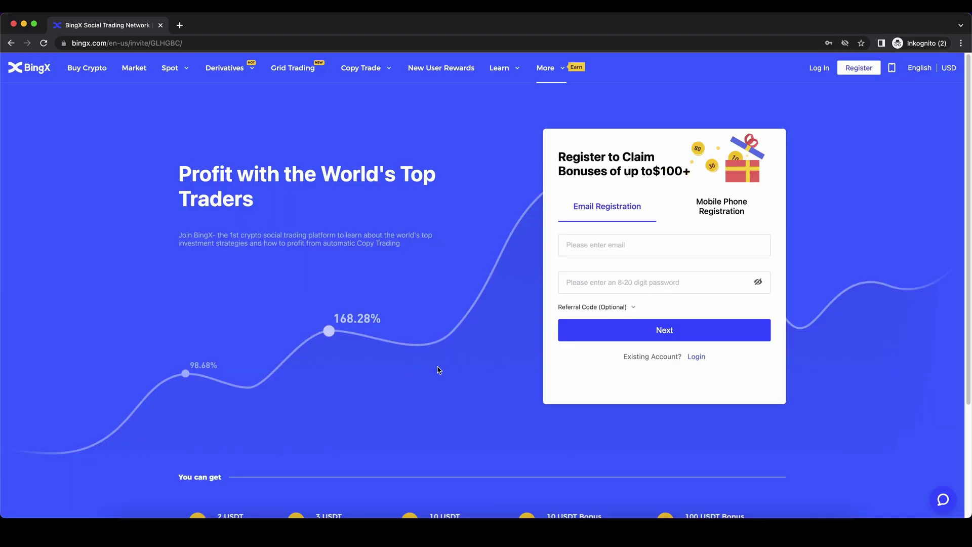
# Review the USDT sign-up bonuses and their deposit and trading conditions on the BingX invitation page
pyautogui.scroll(-3, 440, 309)
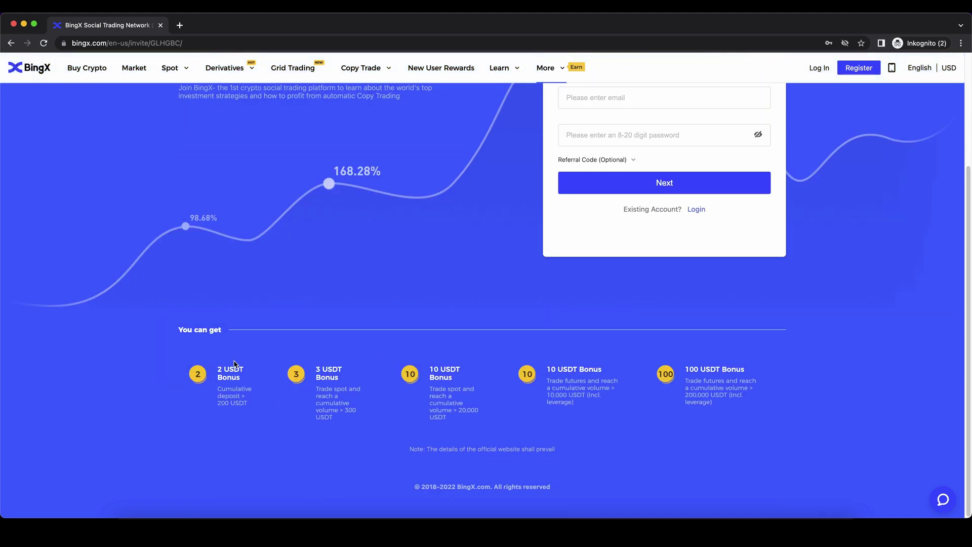
pyautogui.moveTo(234, 363); pyautogui.dragTo(759, 412)
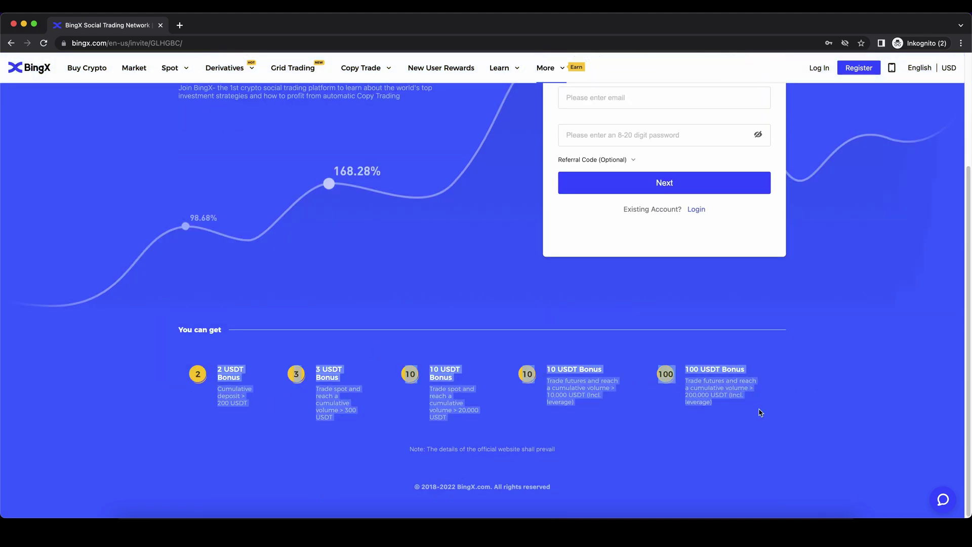
pyautogui.click(759, 412)
pyautogui.scroll(3, 754, 411)
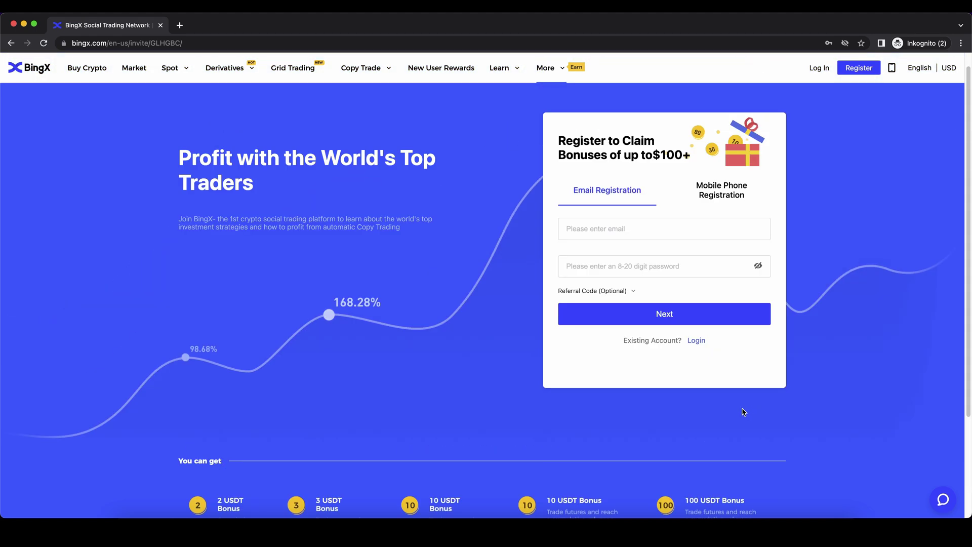